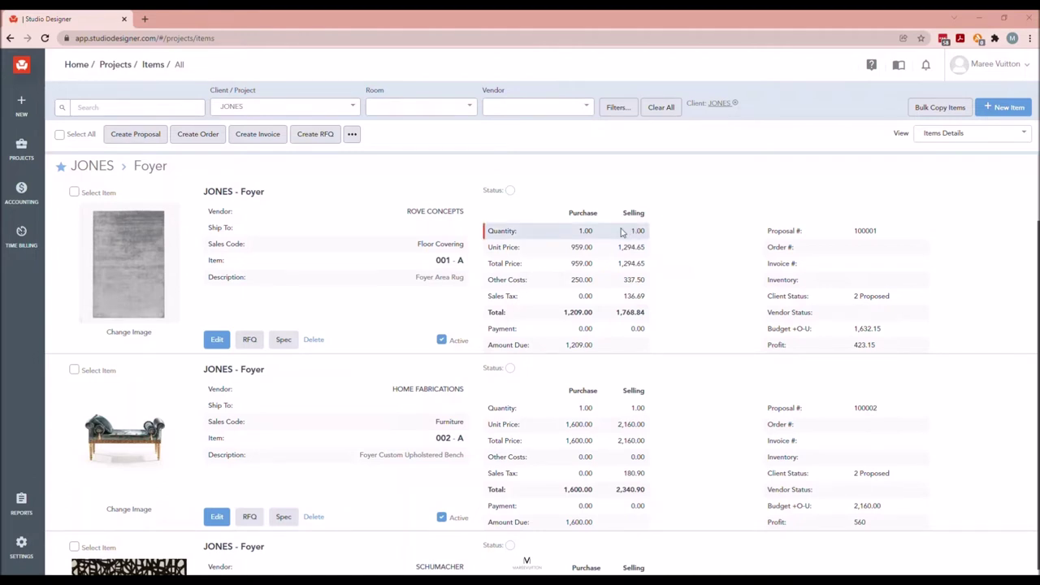
Open the 2013 Project Worksheets Client legacy report for the client and generate its PDF version.
click(18, 502)
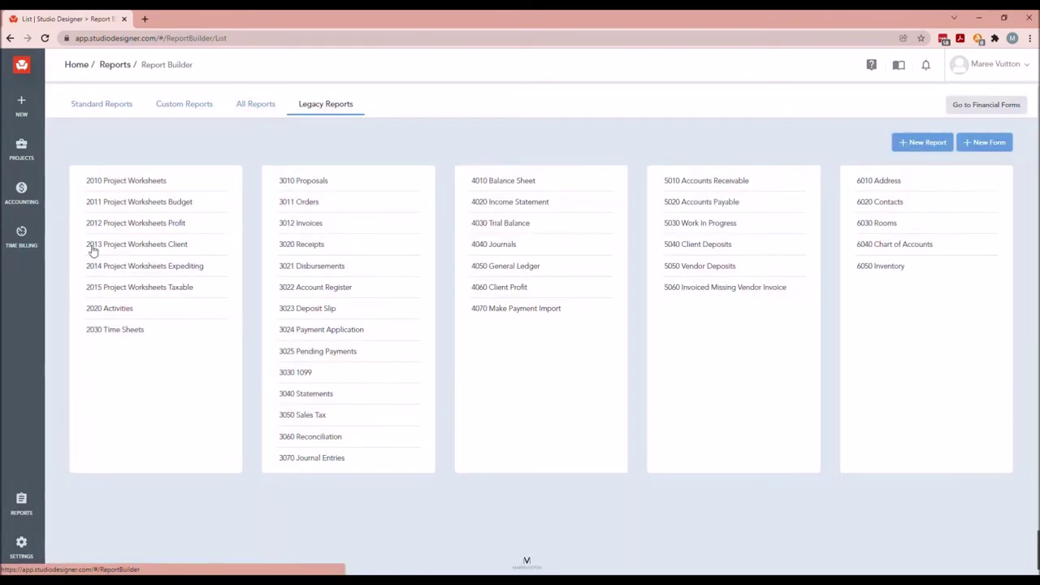
click(170, 248)
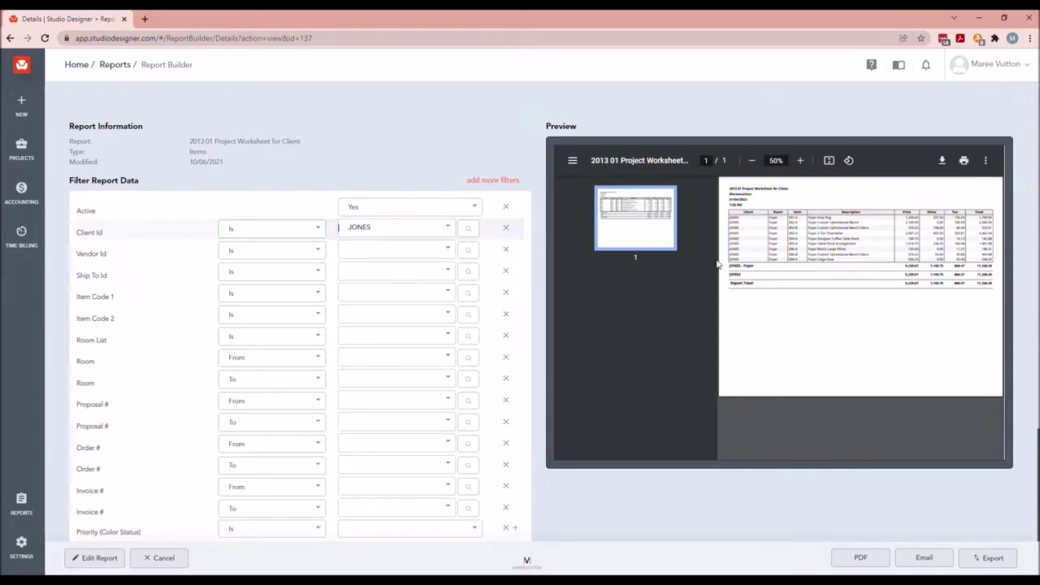
click(861, 559)
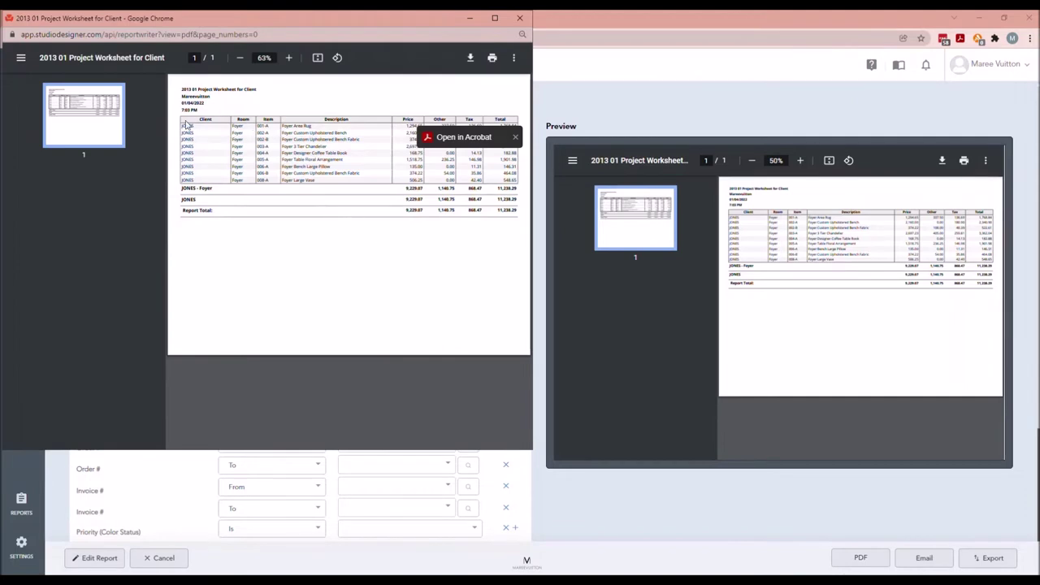
Enlarge the PDF worksheet to 100% in a full-size window and examine the Foyer total and individual item totals.
click(515, 136)
click(494, 18)
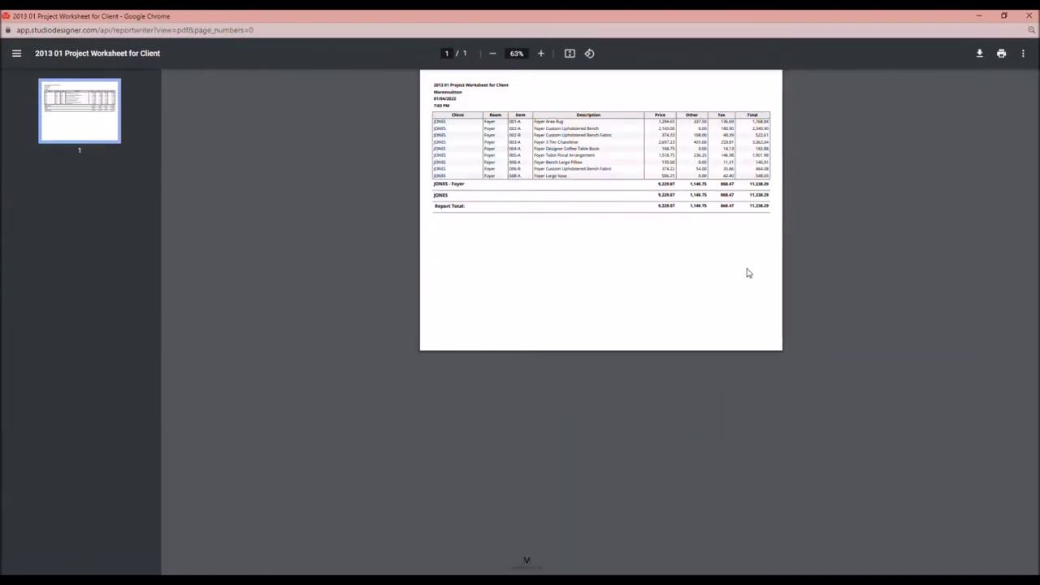
click(538, 53)
click(539, 53)
click(537, 52)
click(537, 53)
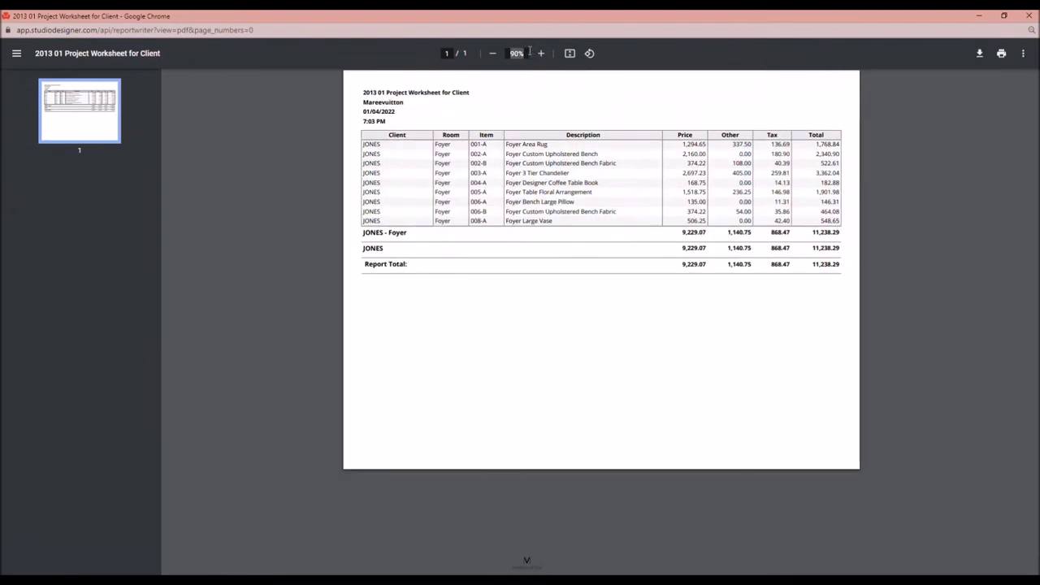
click(541, 52)
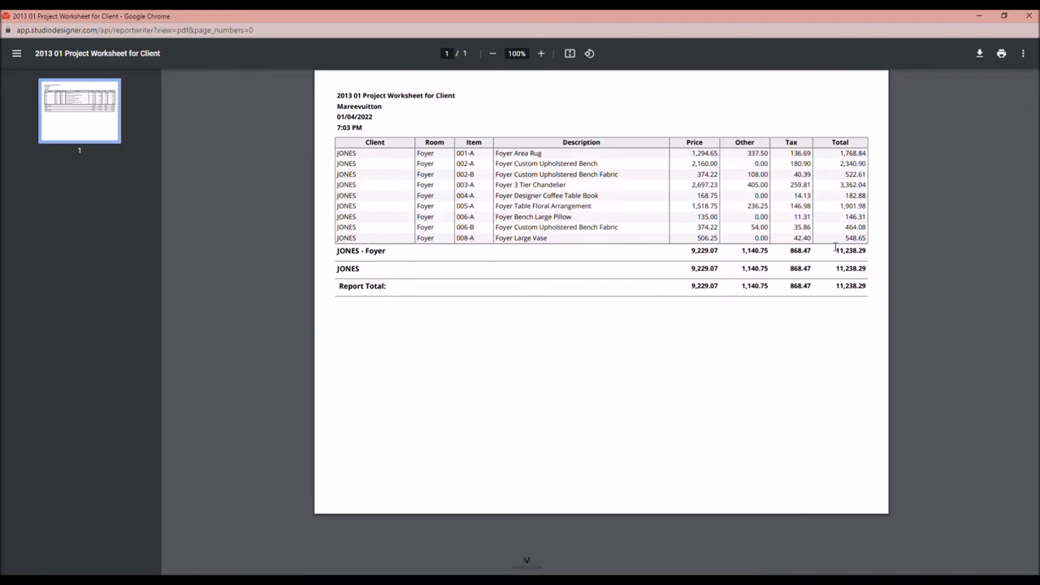
drag(833, 251, 869, 253)
drag(847, 238, 866, 242)
drag(836, 208, 866, 209)
drag(841, 184, 866, 186)
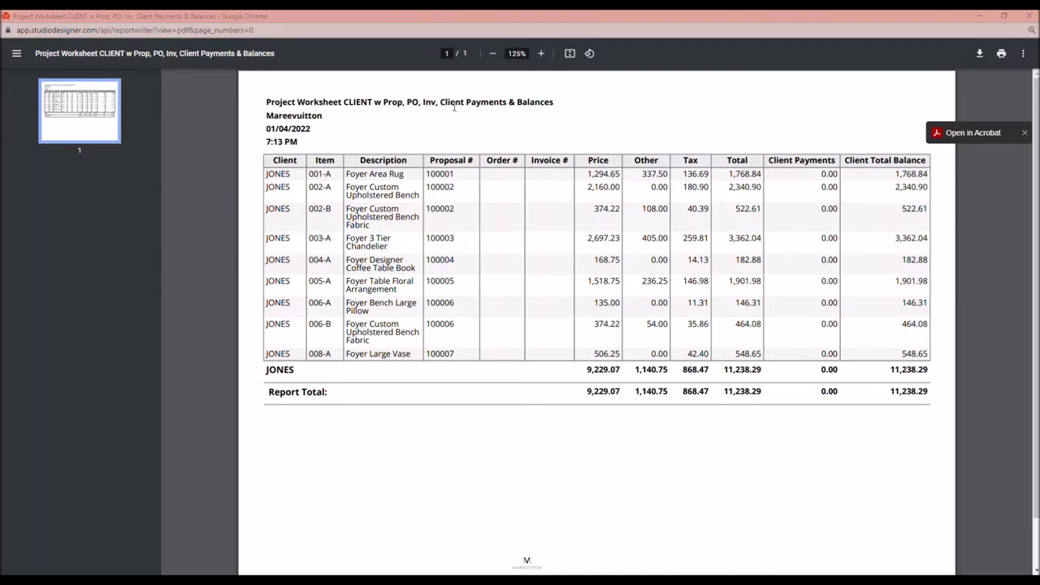
Examine the title of the custom Project Worksheet CLIENT report with payments and balances, and close its PDF window.
click(347, 105)
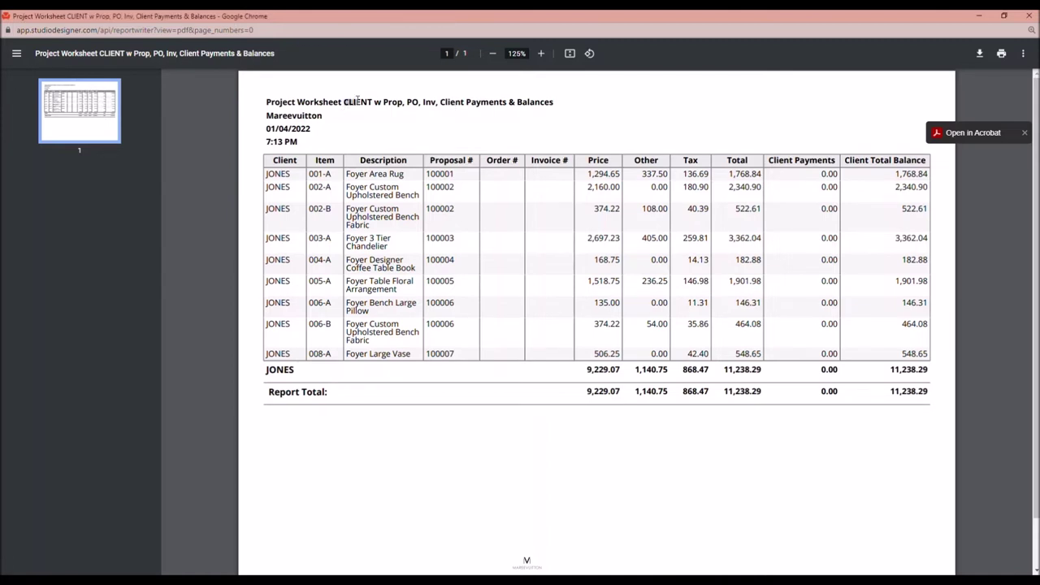
drag(361, 97, 369, 99)
key(ctrl+w)
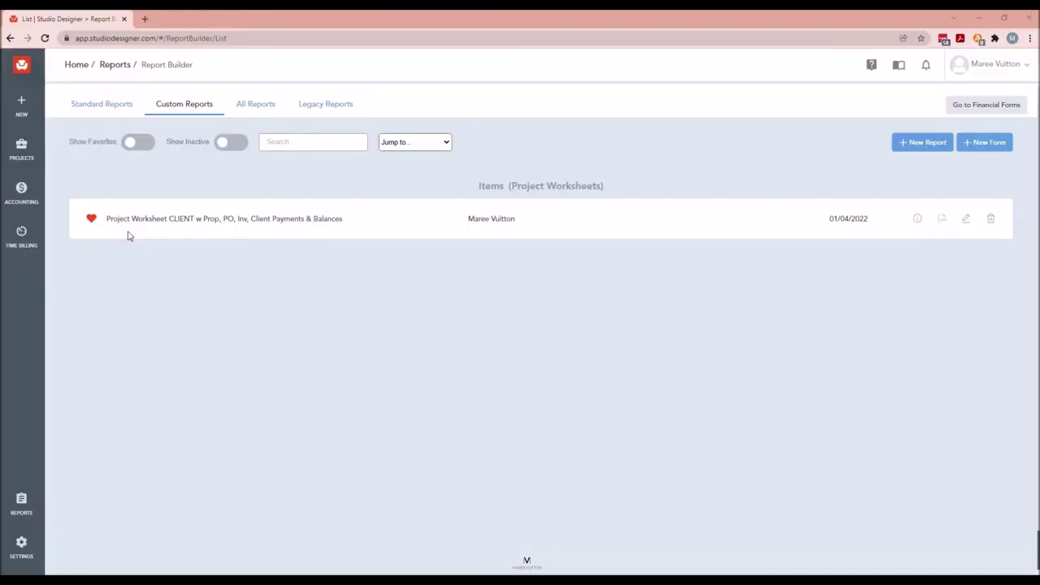
Open the Money In accounting page and check the client's available funds and list of open items.
click(21, 195)
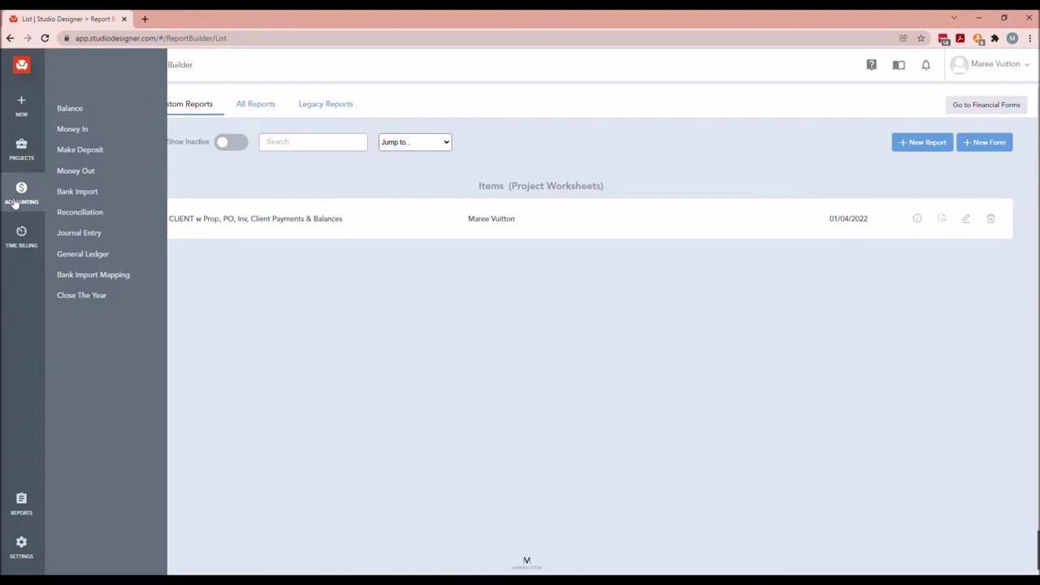
click(88, 130)
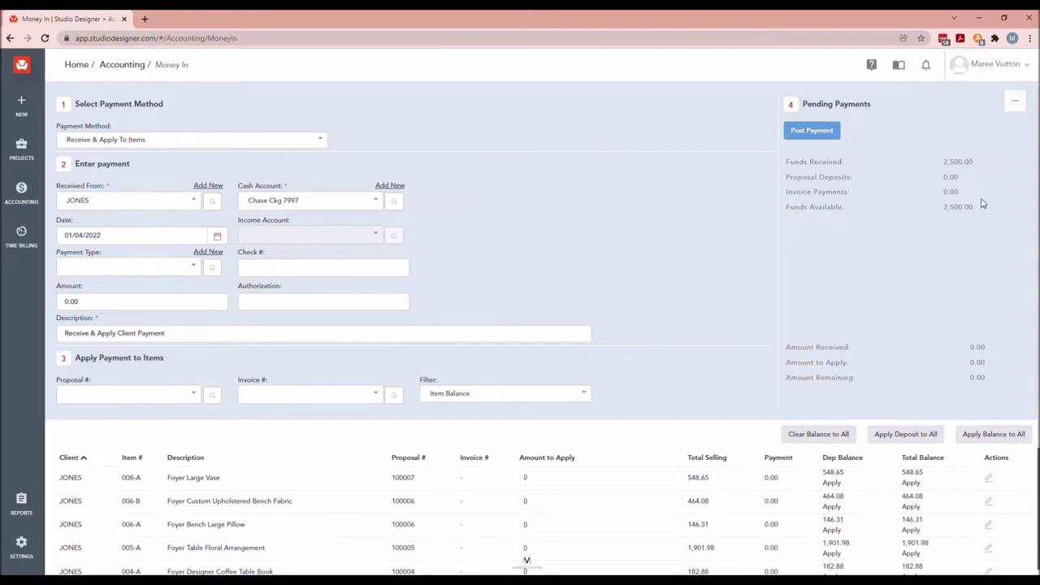
drag(940, 208, 980, 207)
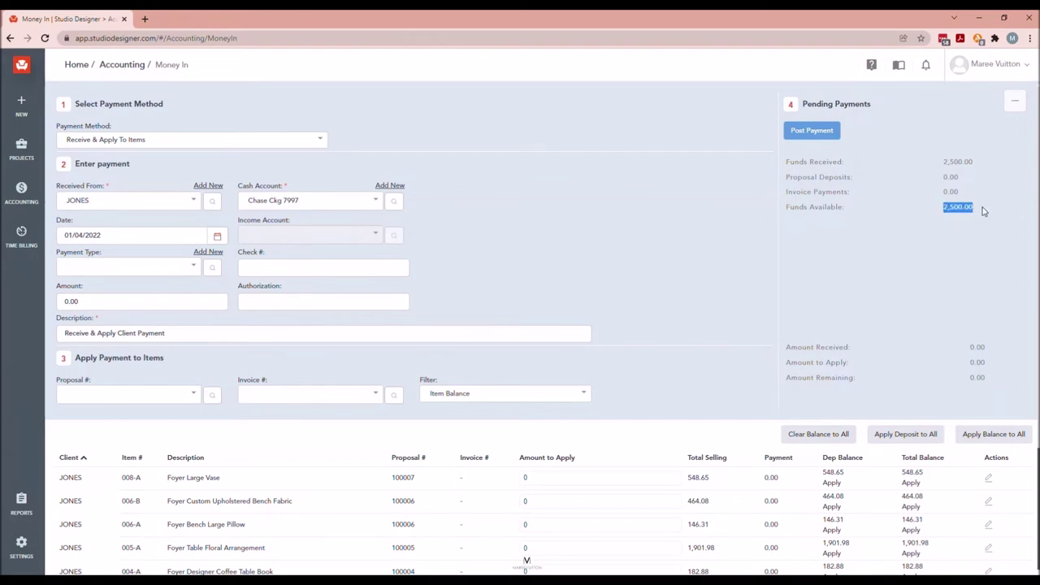
scroll(606, 265, down, 2)
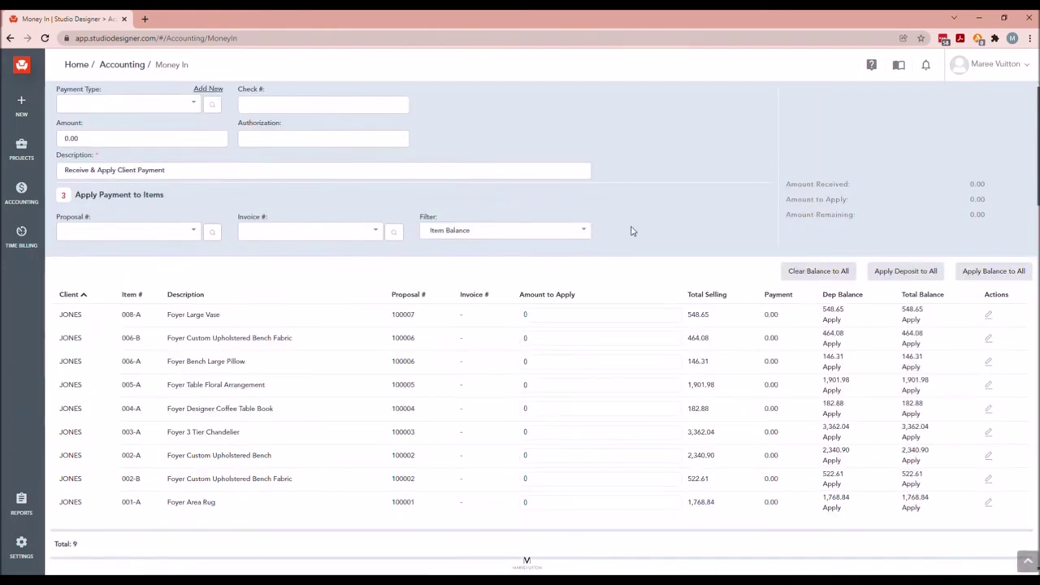
scroll(537, 252, up, 1)
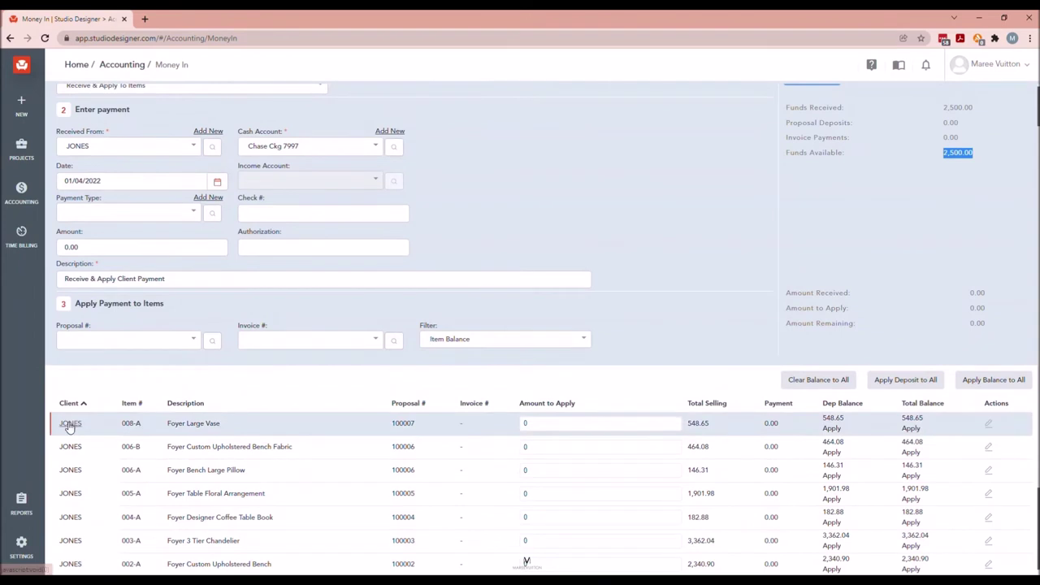
Read the retainer payment note in the client's address record and return to the Money In page.
click(69, 423)
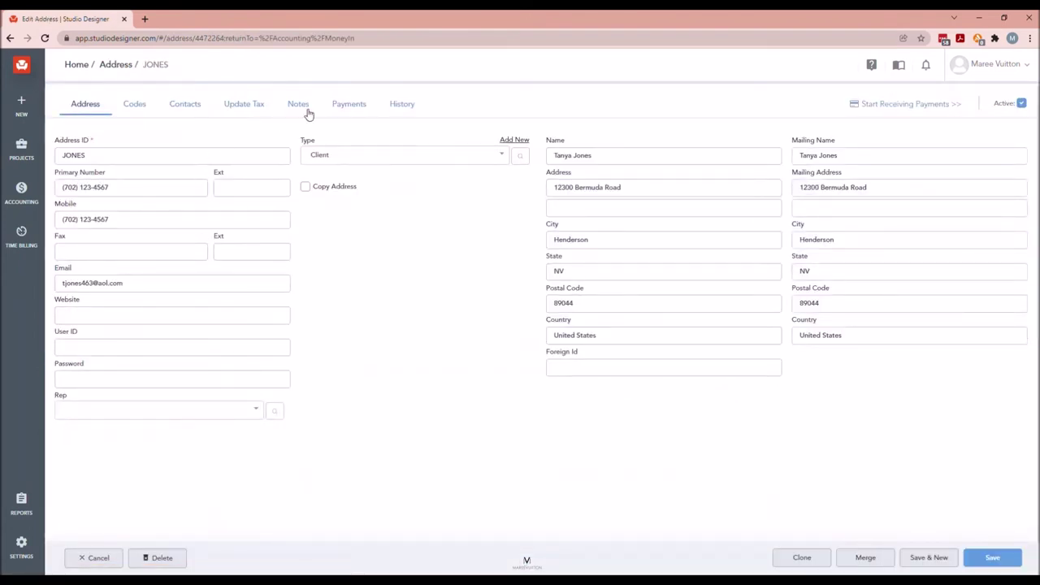
click(306, 109)
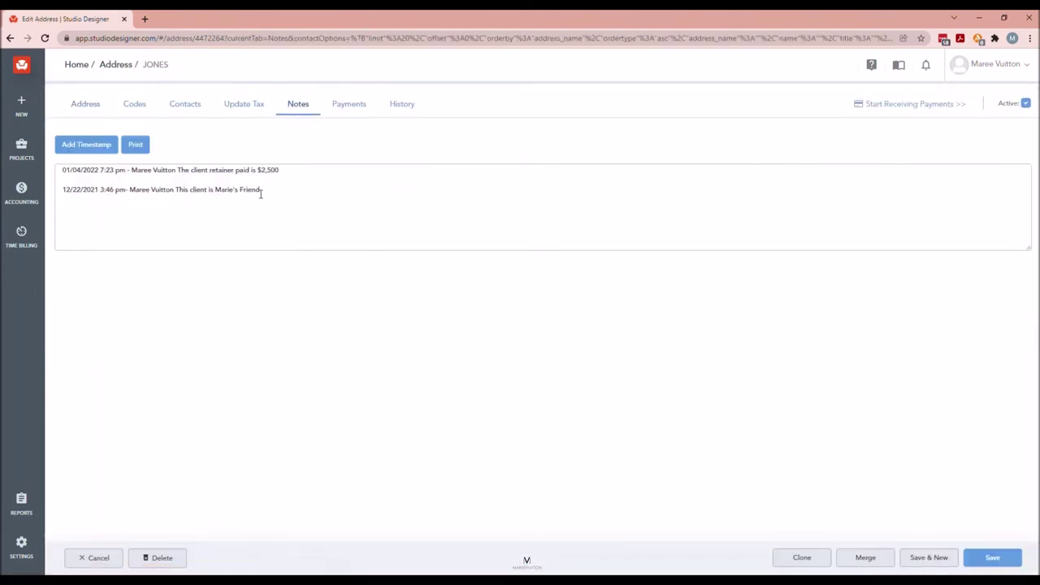
drag(284, 170, 47, 169)
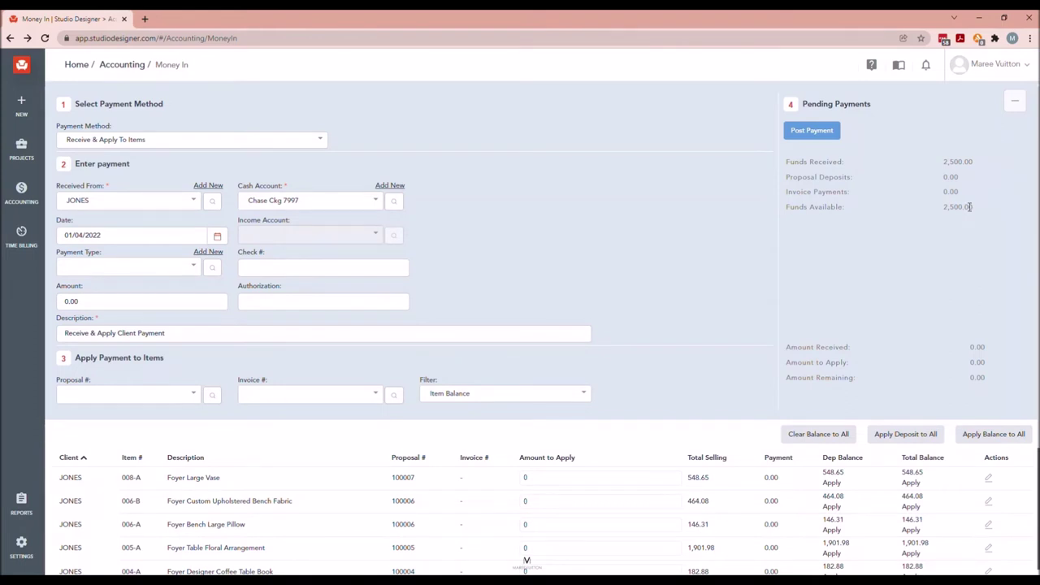
scroll(589, 168, down, 1)
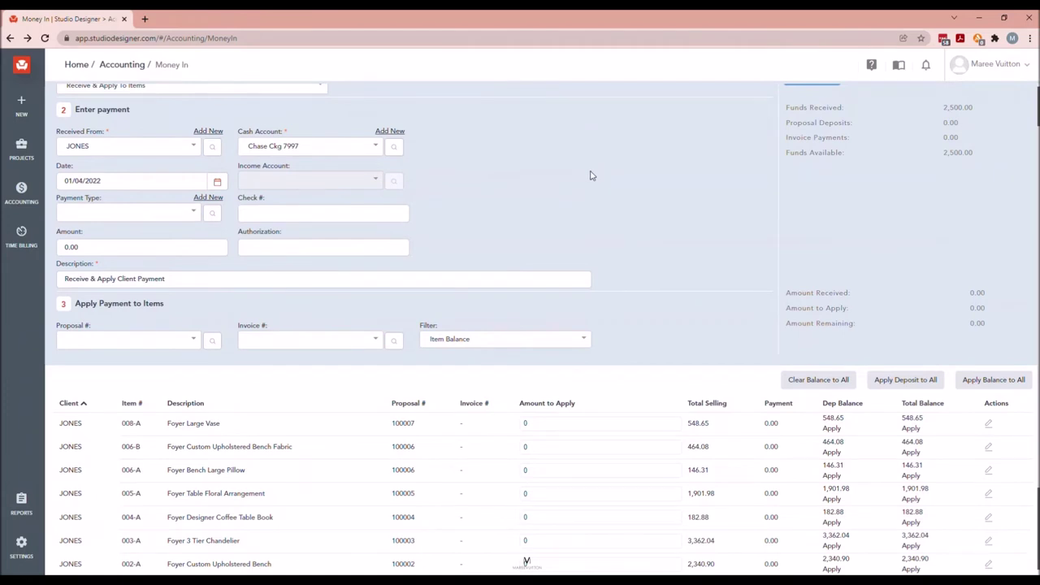
scroll(590, 175, up, 1)
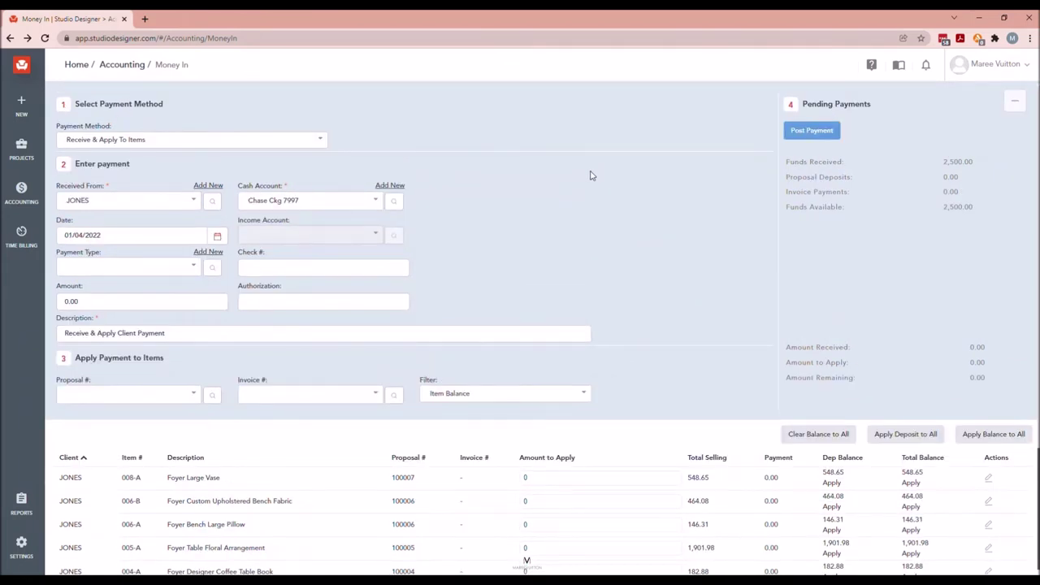
Set the payment method to Receive & Apply To Items and the payment type to Check.
click(234, 143)
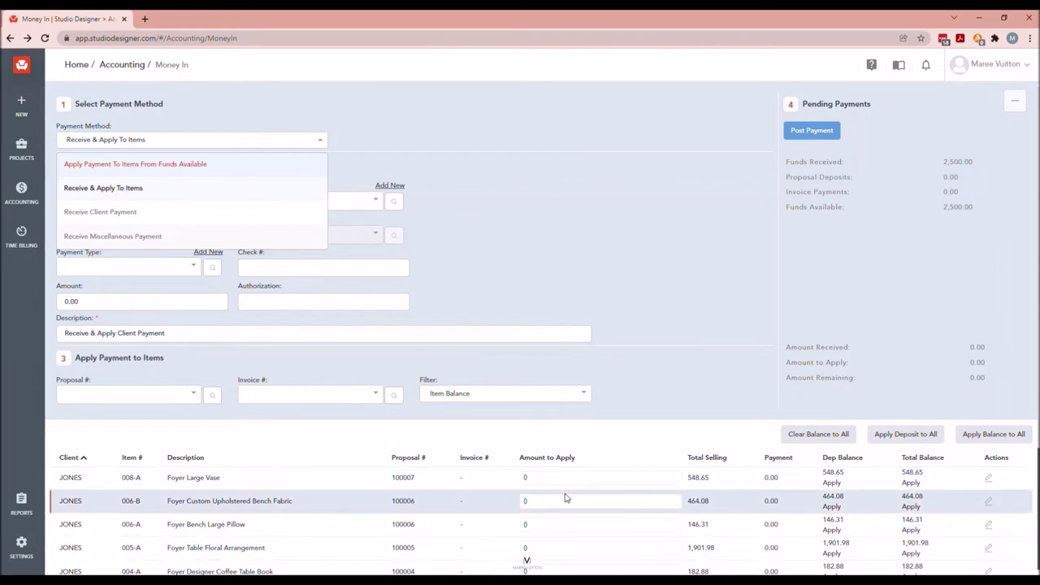
scroll(566, 498, down, 3)
scroll(561, 486, up, 3)
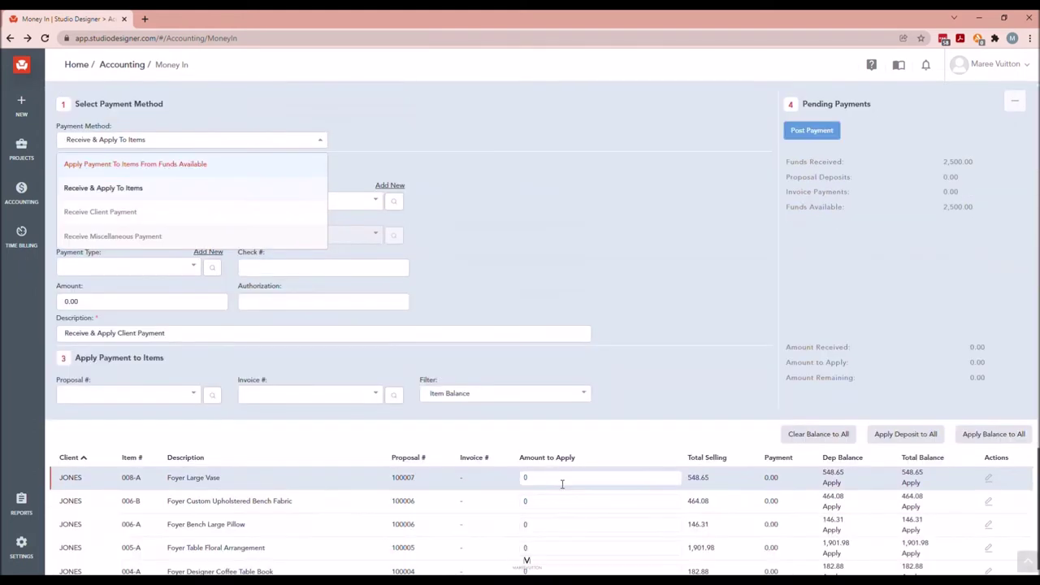
click(138, 189)
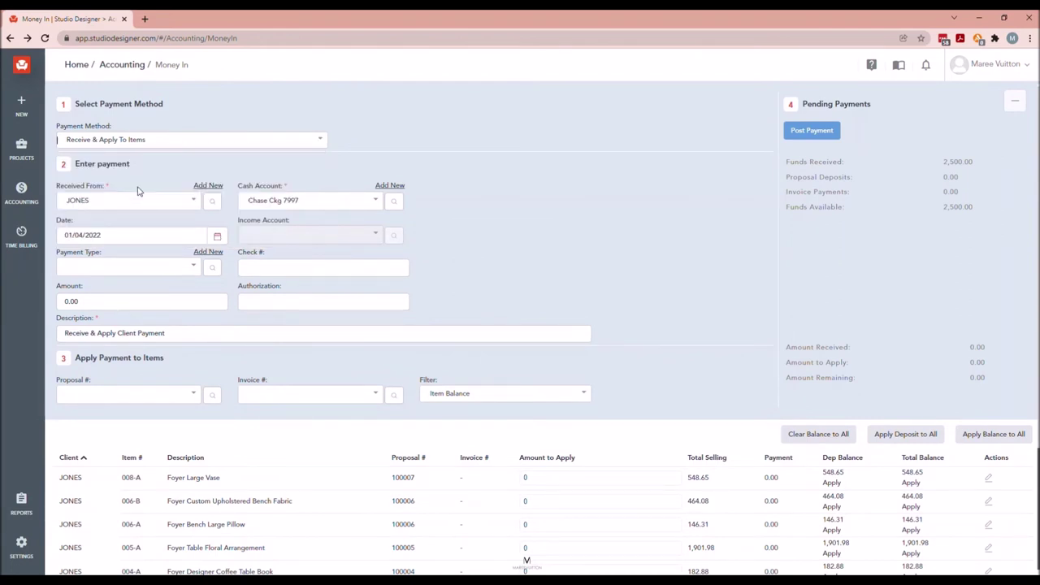
click(114, 266)
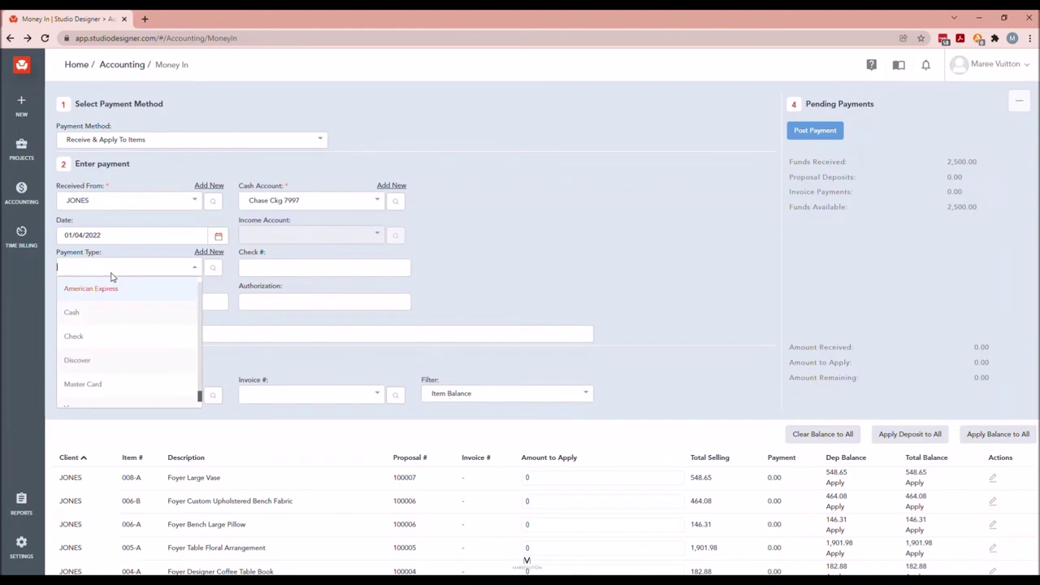
click(71, 338)
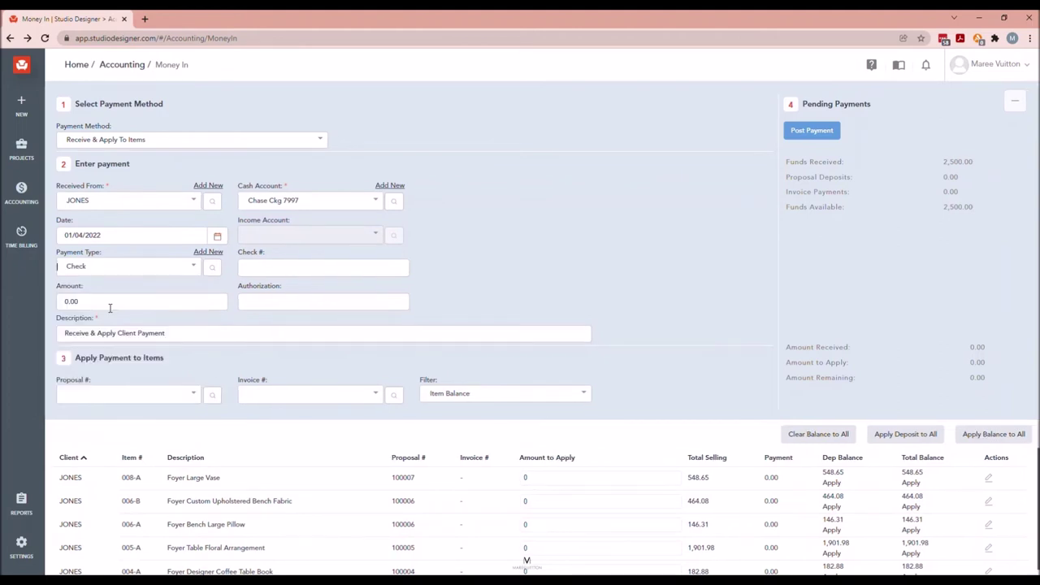
Enter check number 6398 and a payment amount of 5995.55 for the client payment.
click(276, 274)
text(6398)
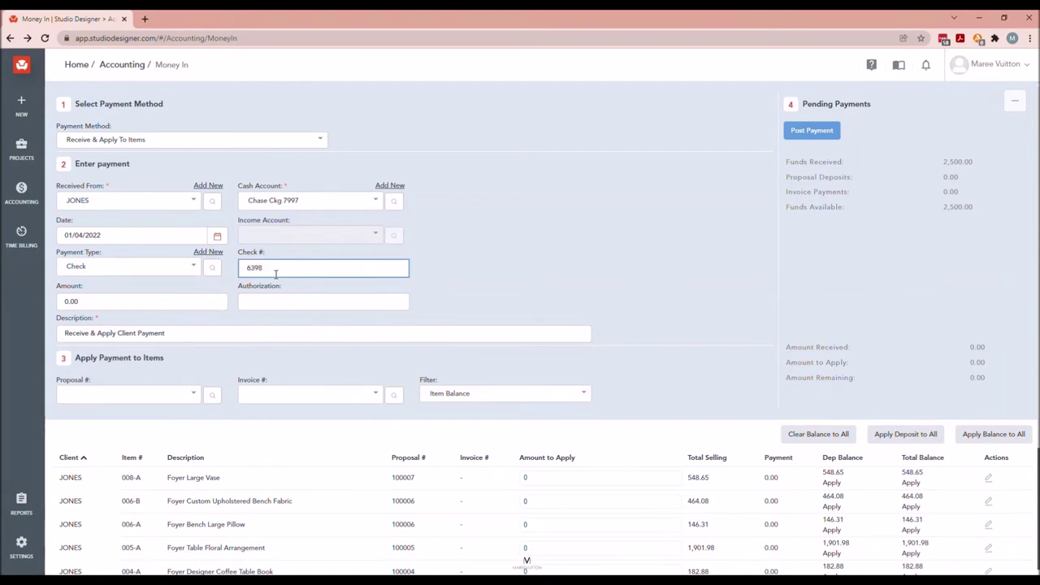
click(110, 305)
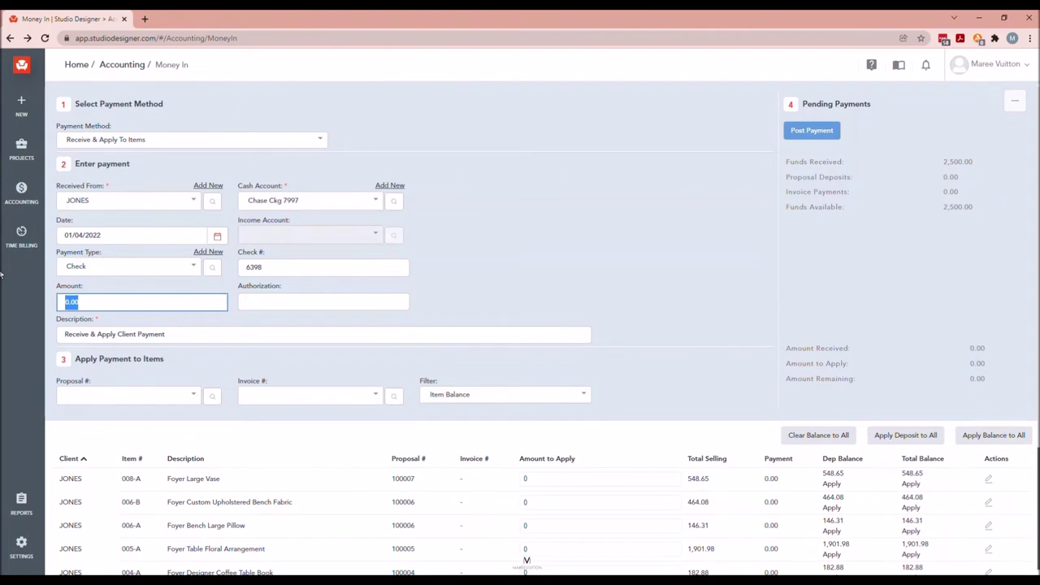
text(5995.55)
key(Tab)
key(Tab)
key(End)
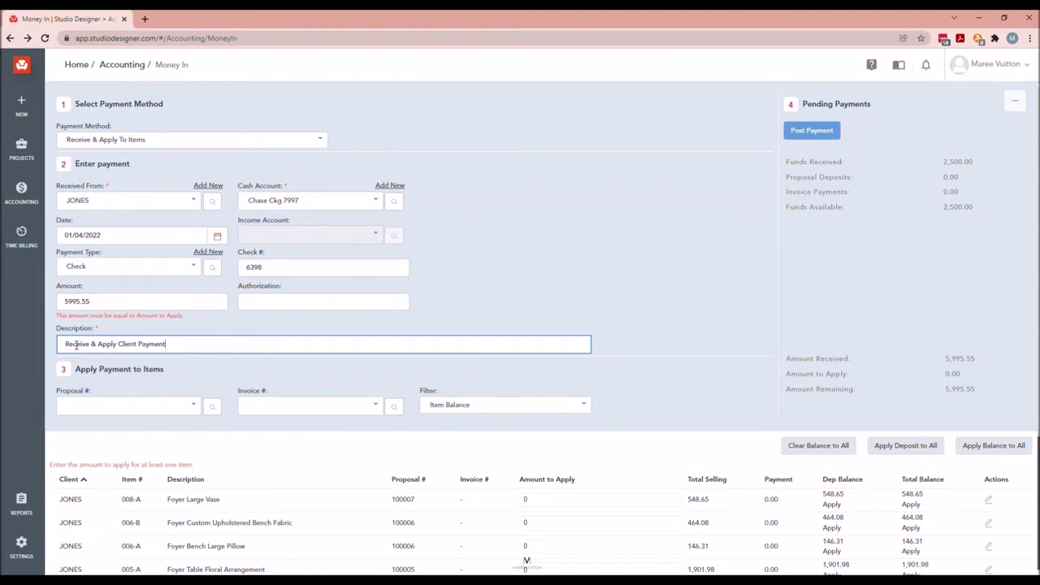
Switch the payment method to Receive Client Payment to compare the default description, and restore Receive & Apply To Items.
drag(64, 344, 117, 344)
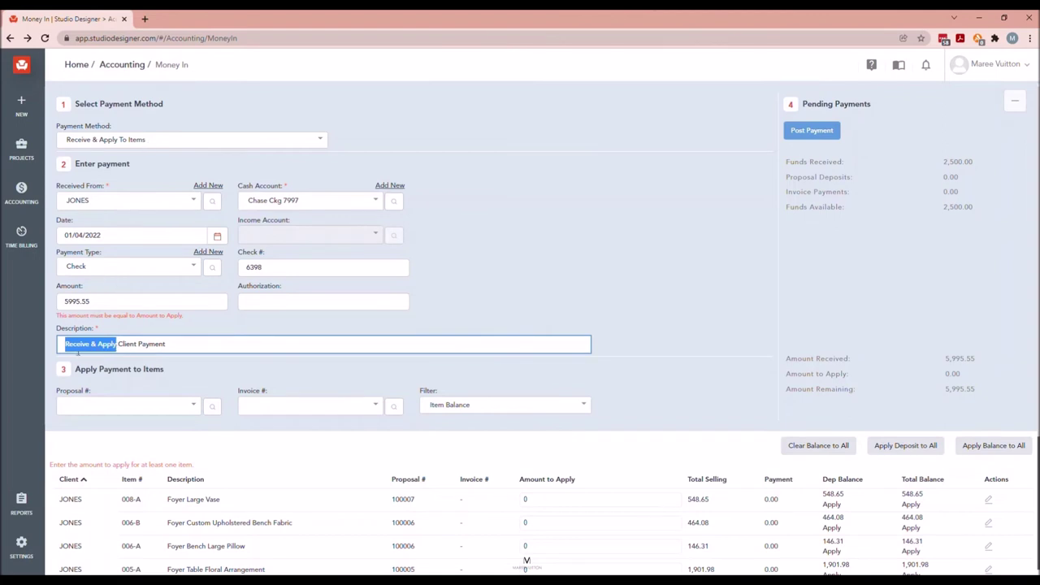
click(271, 139)
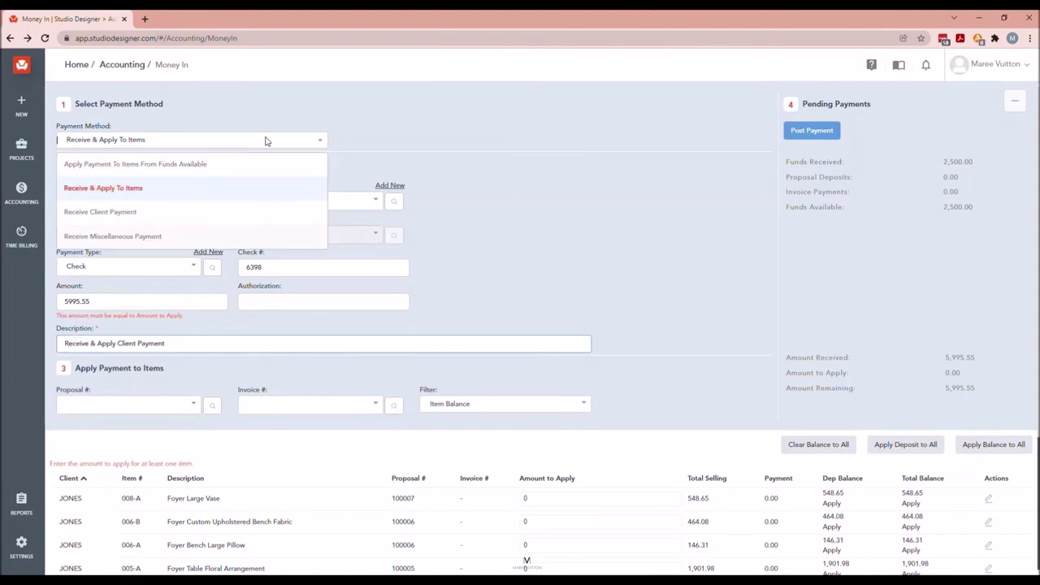
click(158, 212)
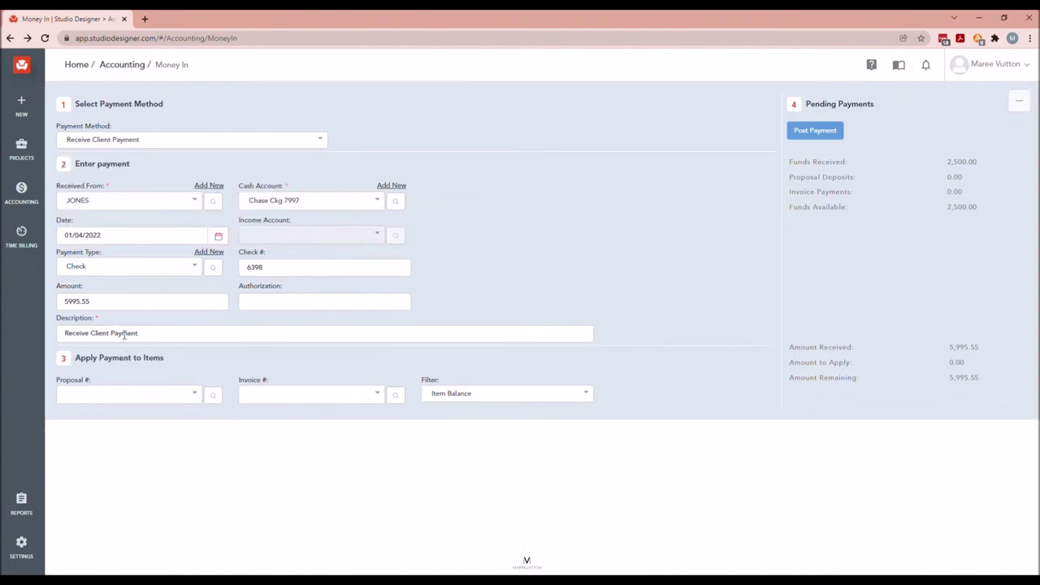
click(195, 141)
click(147, 195)
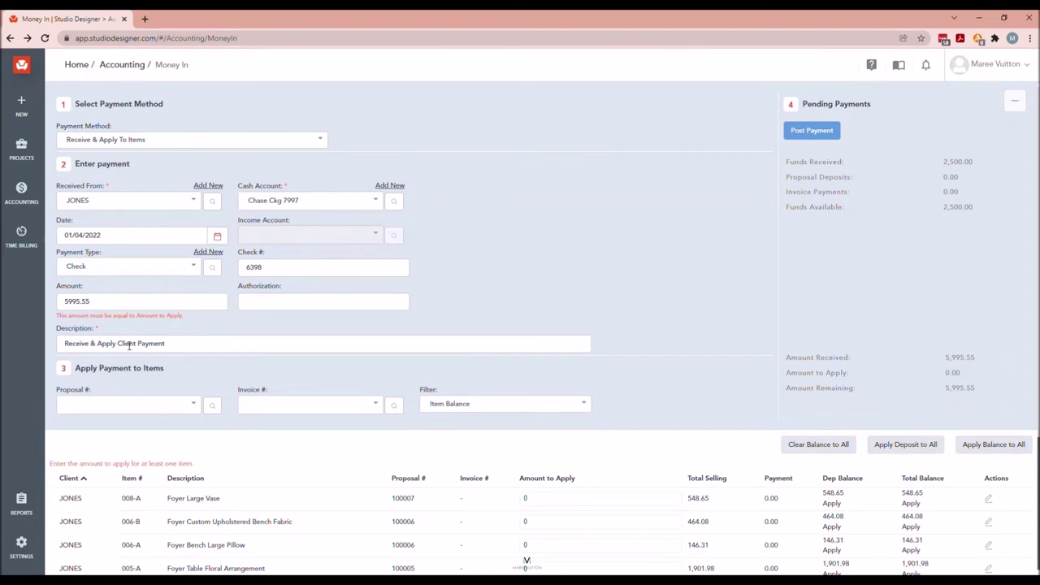
Append "-ck6398" to the end of the payment description.
click(180, 347)
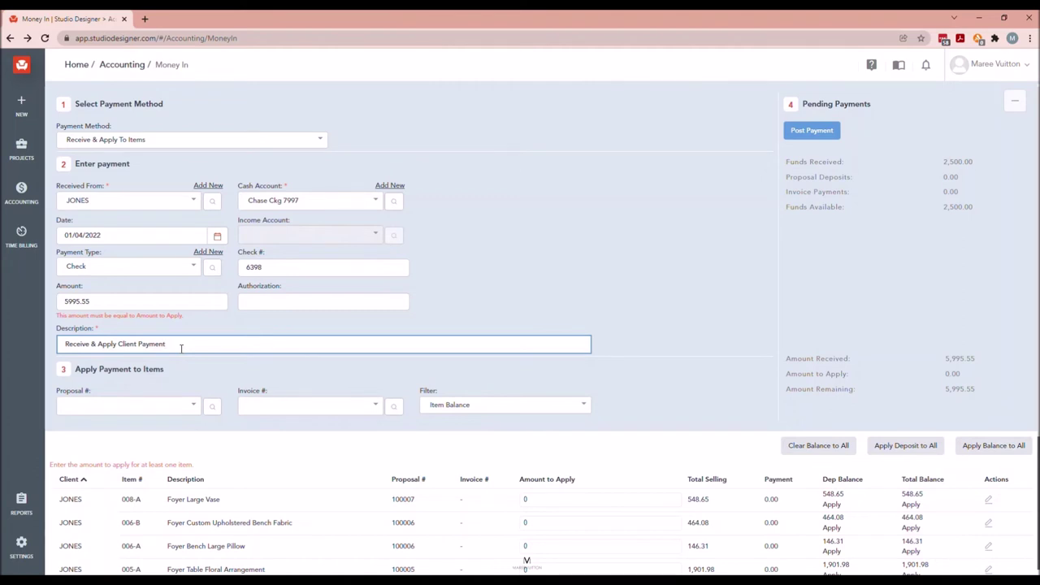
text(-ck6398)
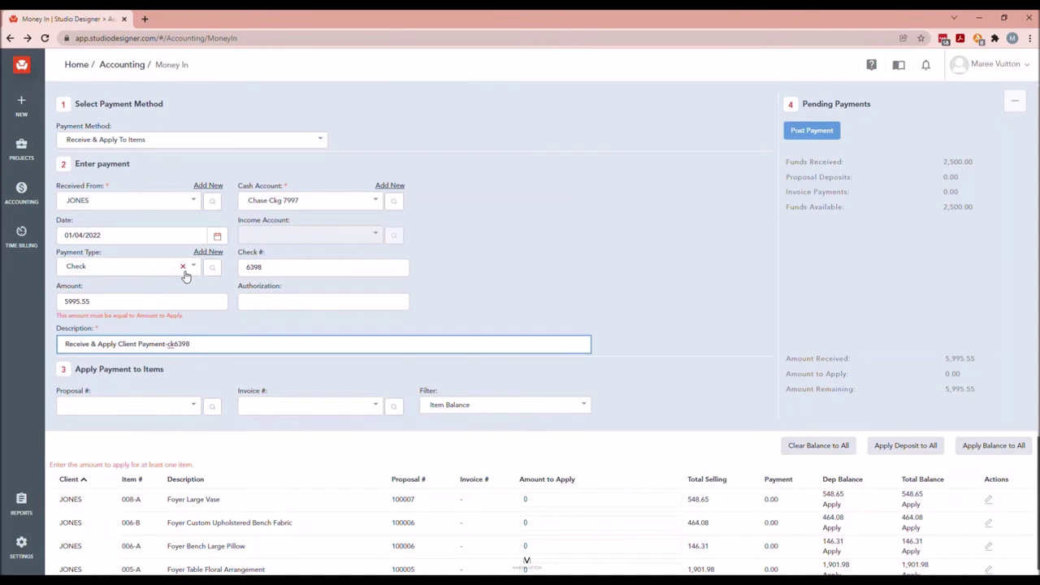
Apply the full total balances of the Foyer Large Vase, Table Floral Arrangement, Designer Coffee Table Book and 3 Tier Chandelier, and compare received with applied amounts.
scroll(267, 360, down, 3)
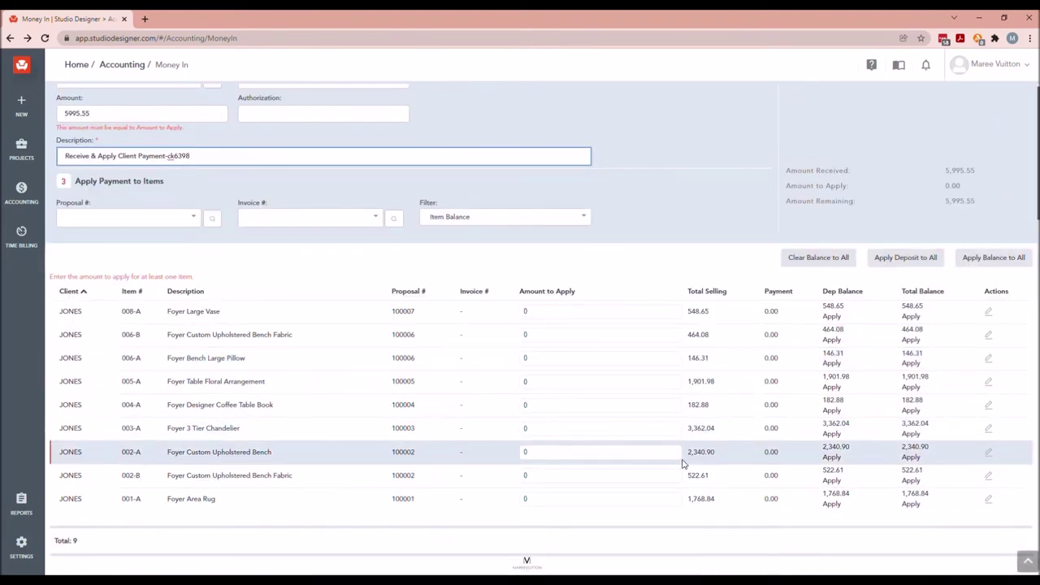
click(910, 317)
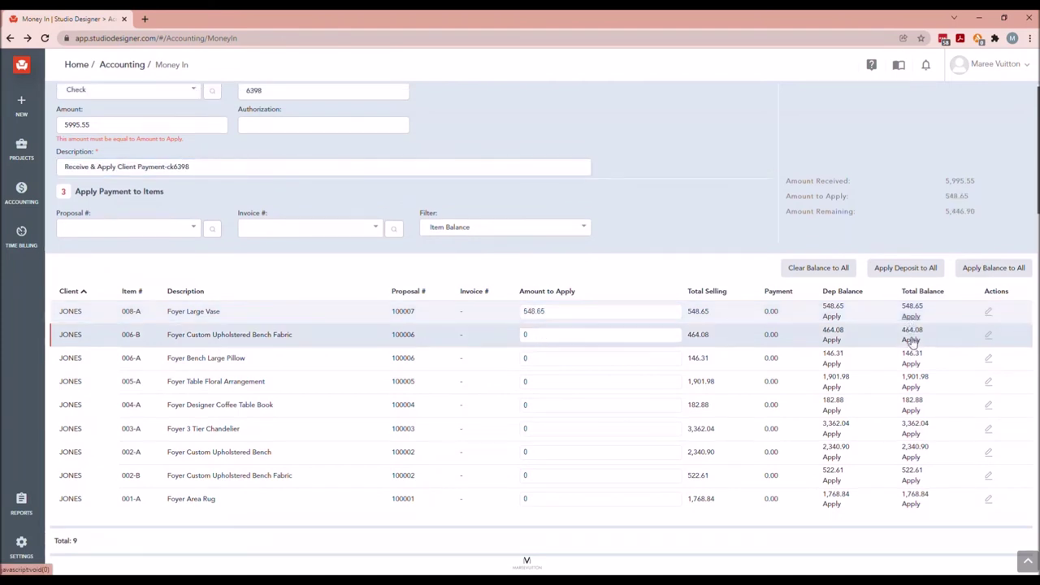
click(911, 388)
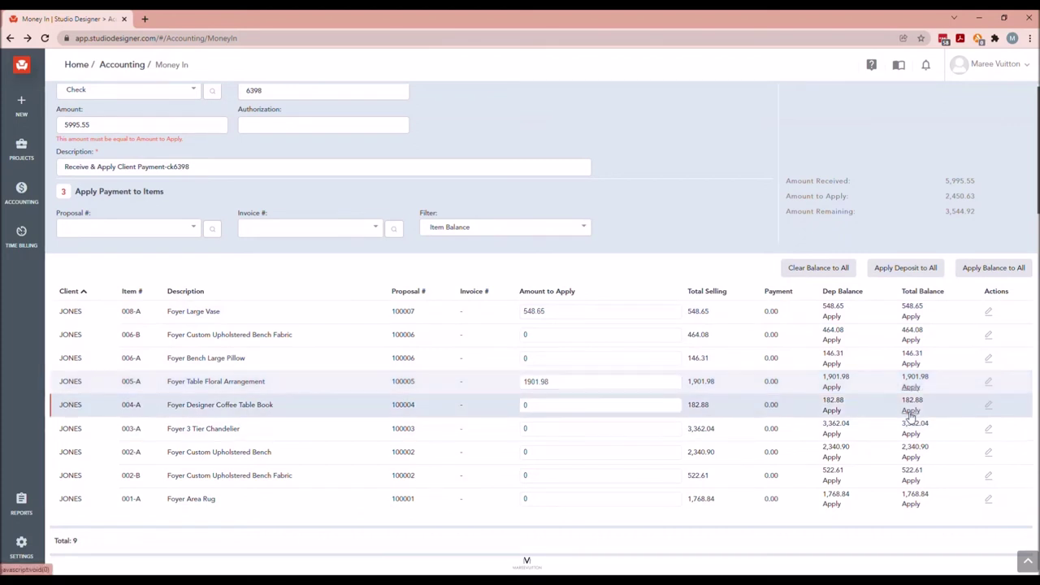
click(910, 411)
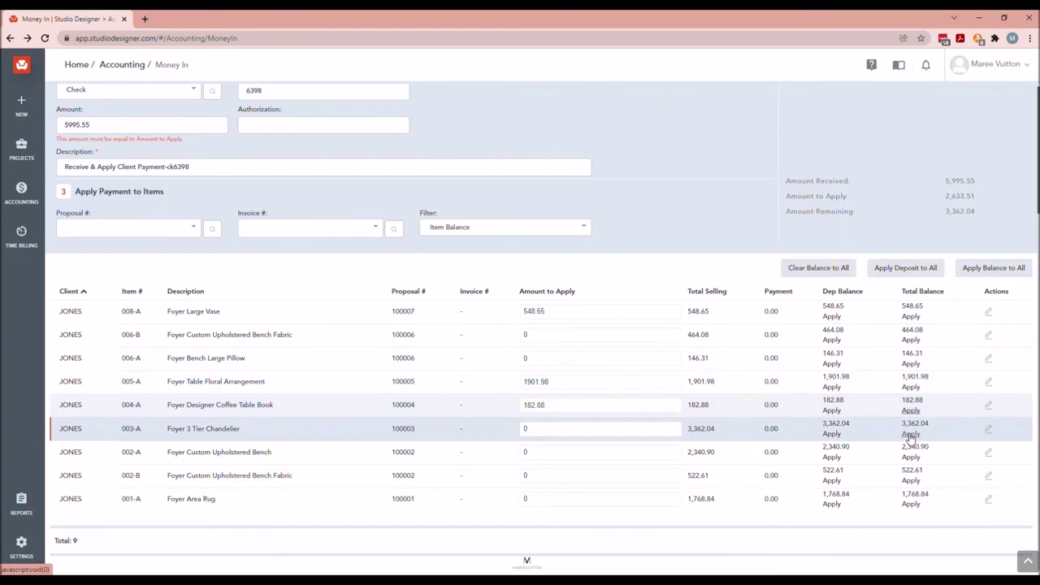
click(911, 434)
scroll(911, 436, up, 3)
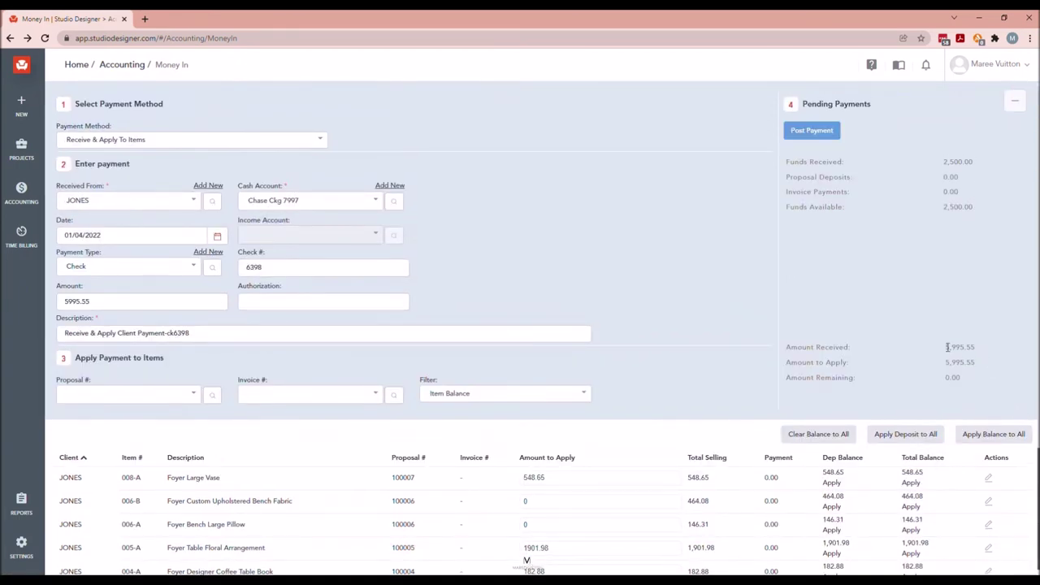
drag(947, 346, 983, 364)
Clear the Foyer 3 Tier Chandelier's amount to apply, check the payment amount against the applied total, and reapply the chandelier's full total balance.
scroll(975, 341, down, 3)
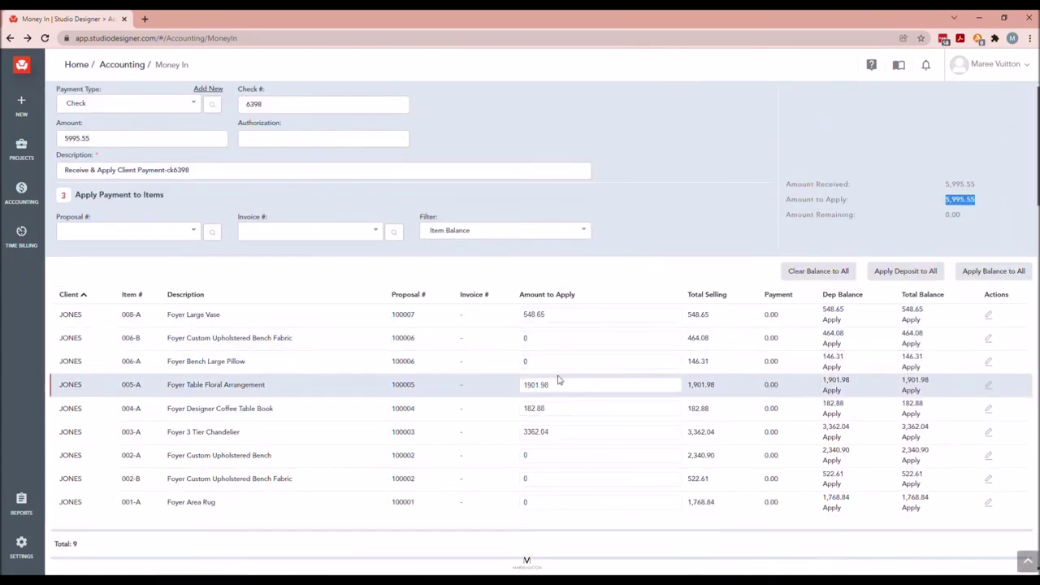
double_click(569, 436)
key(BackSpace)
scroll(674, 249, up, 3)
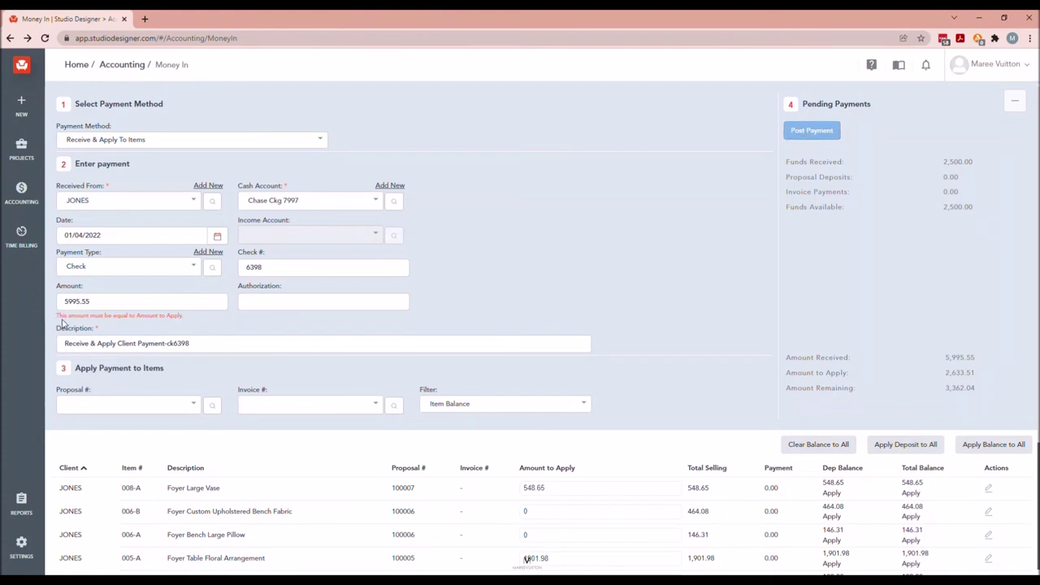
drag(56, 322, 198, 323)
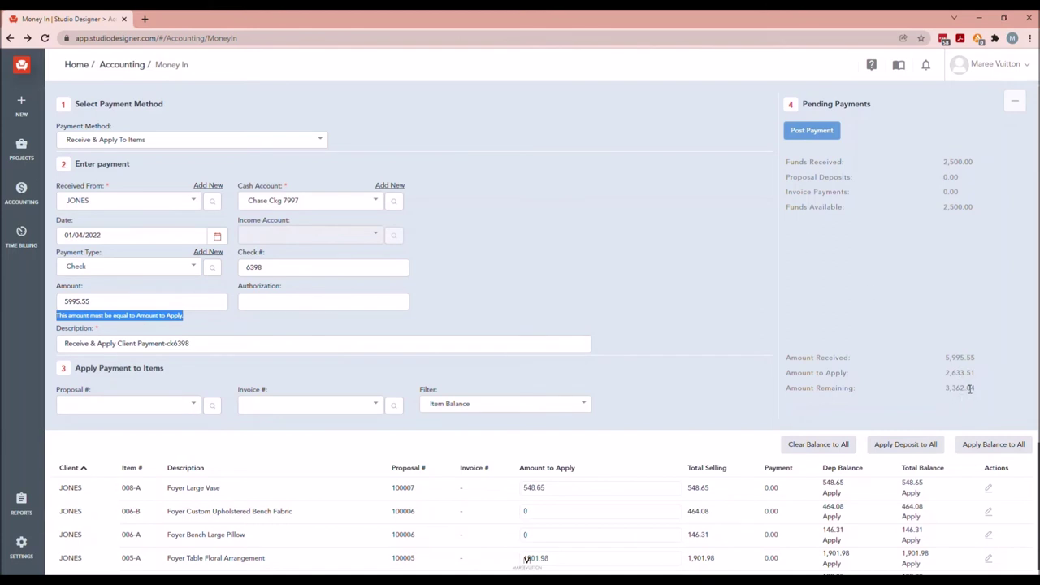
scroll(979, 394, down, 1)
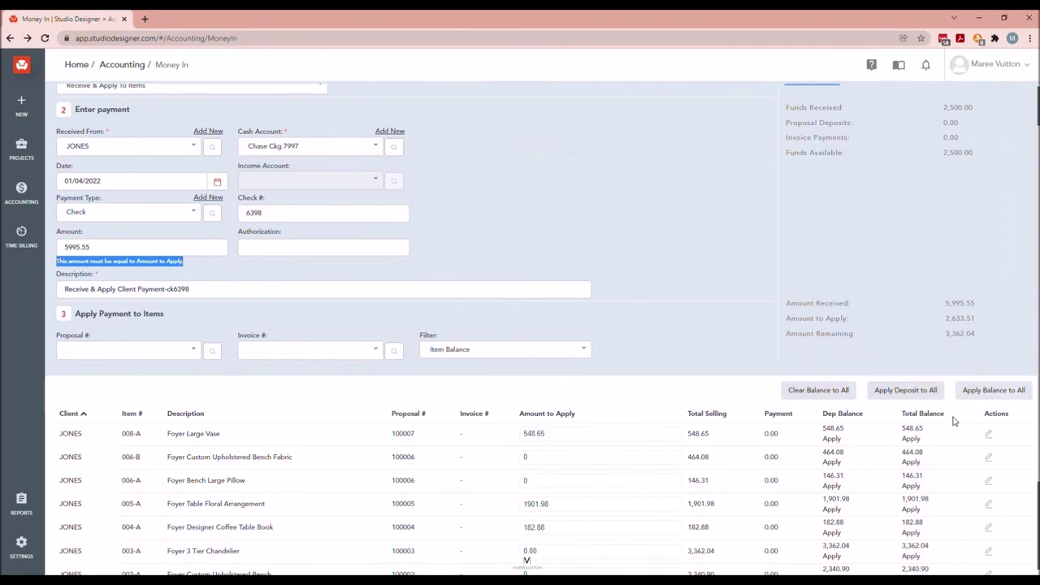
scroll(956, 413, down, 2)
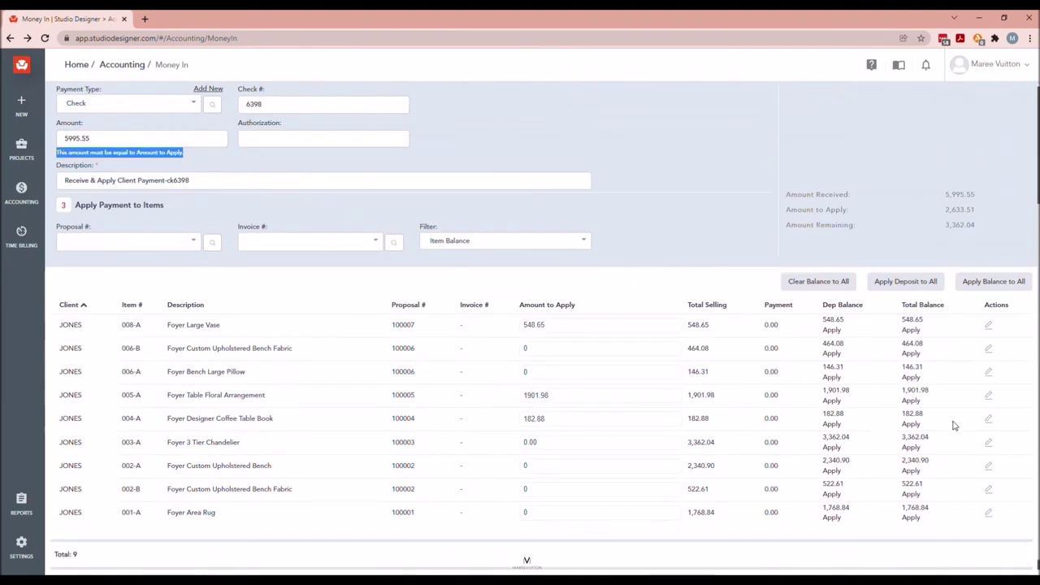
click(911, 447)
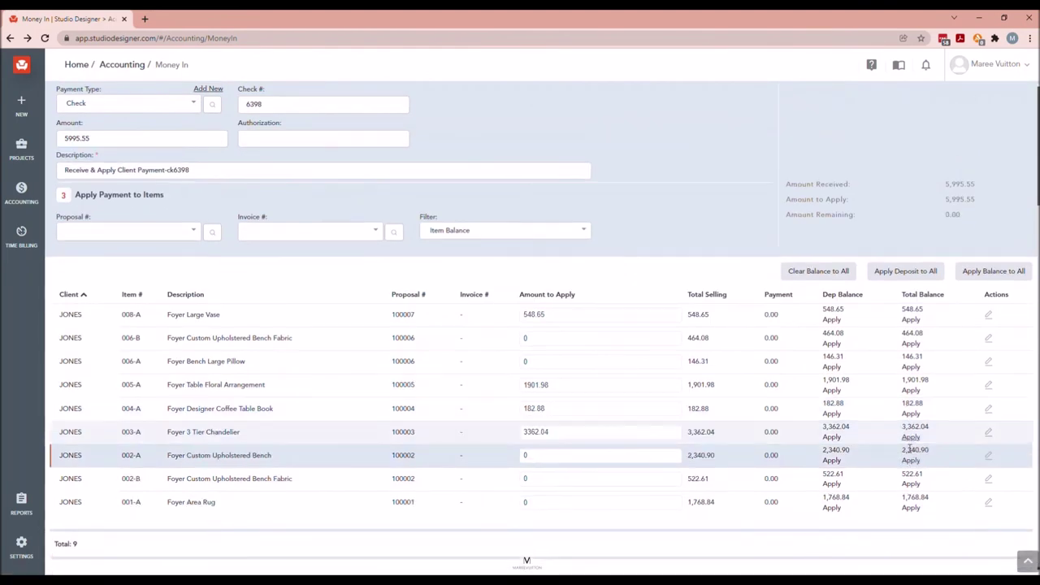
click(559, 432)
Post and confirm the payment, and review the client's funds received, proposal deposits and funds available.
scroll(557, 436, up, 3)
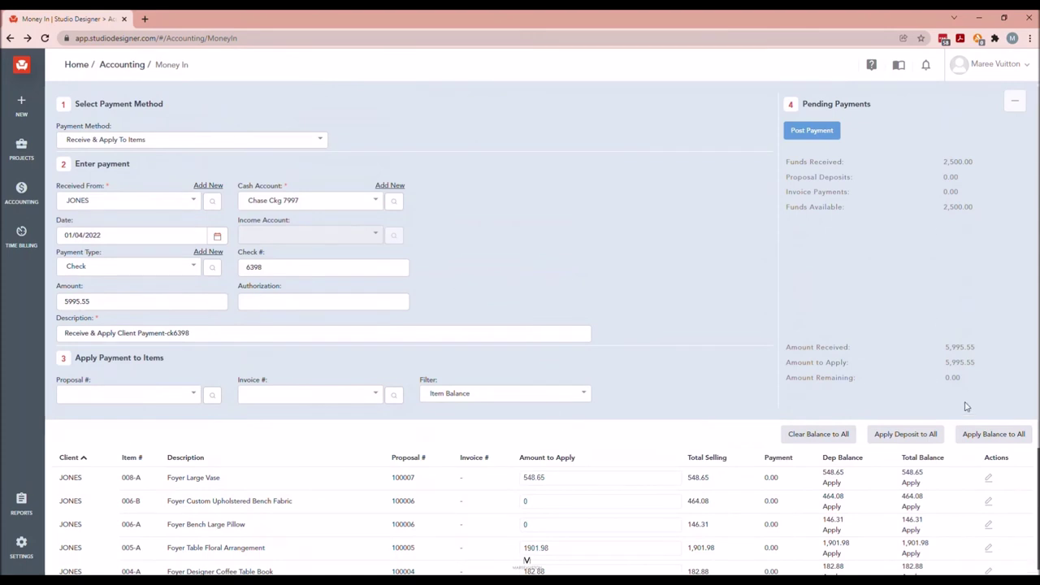
click(818, 131)
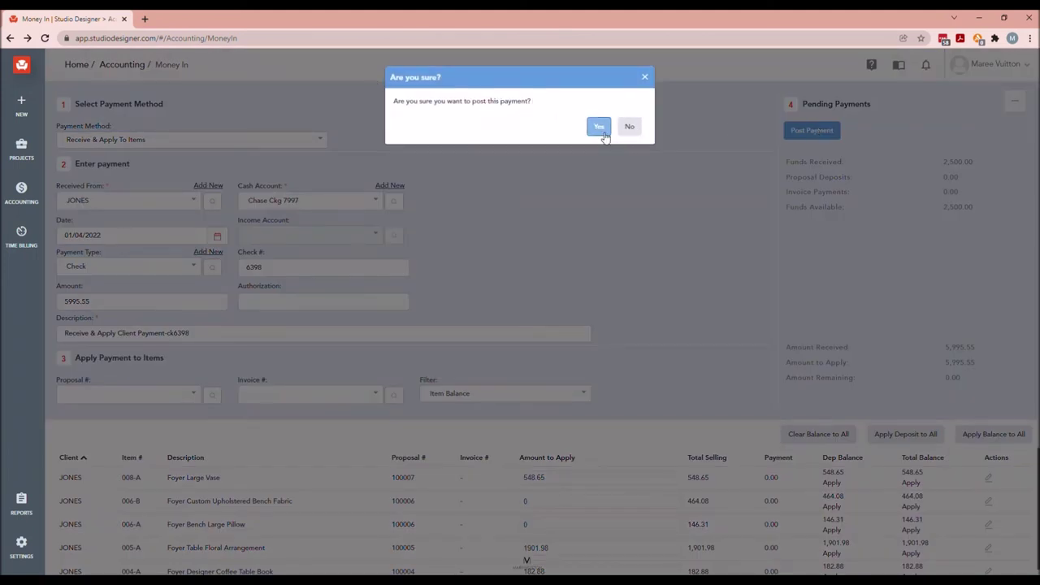
click(604, 135)
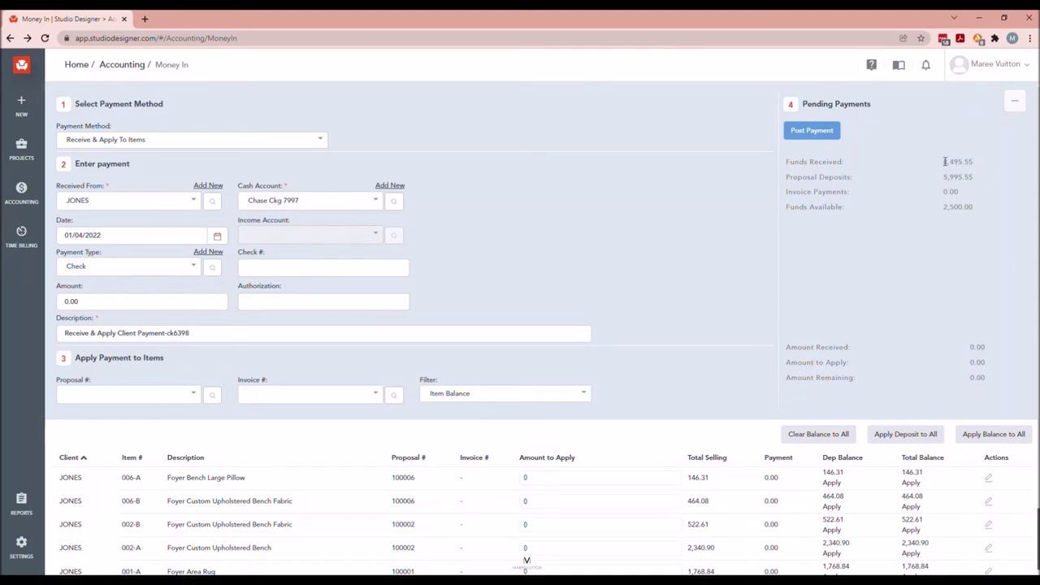
drag(945, 161, 973, 176)
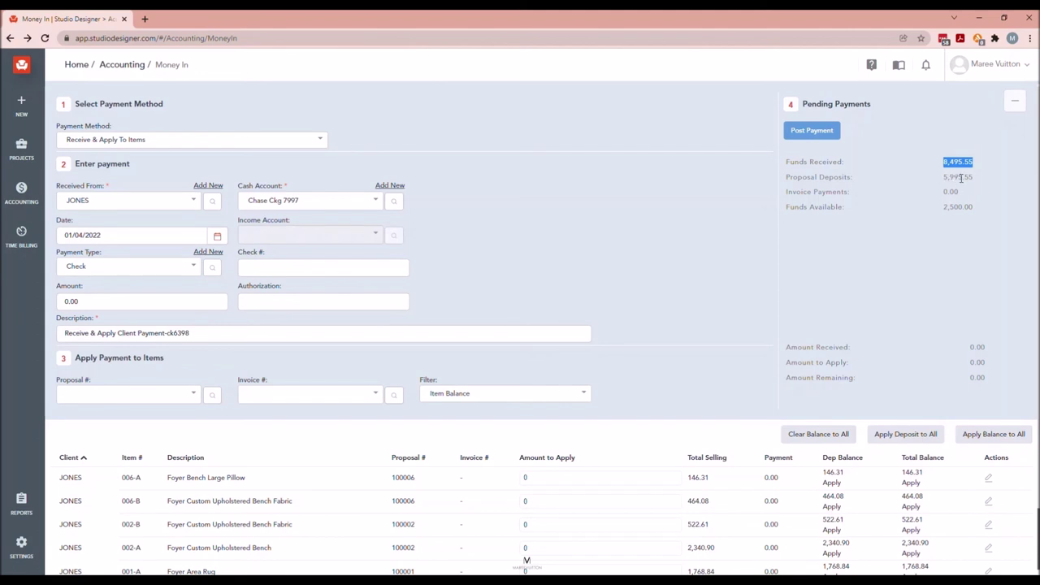
click(969, 177)
drag(944, 210, 978, 210)
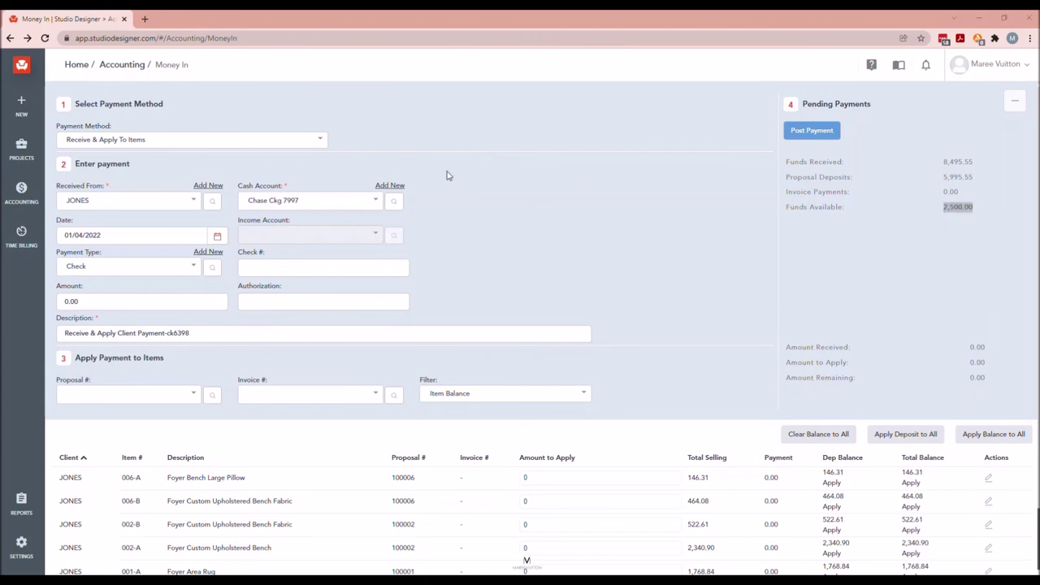
Open the project items list and check the selling payments recorded on the client's Foyer items.
click(22, 150)
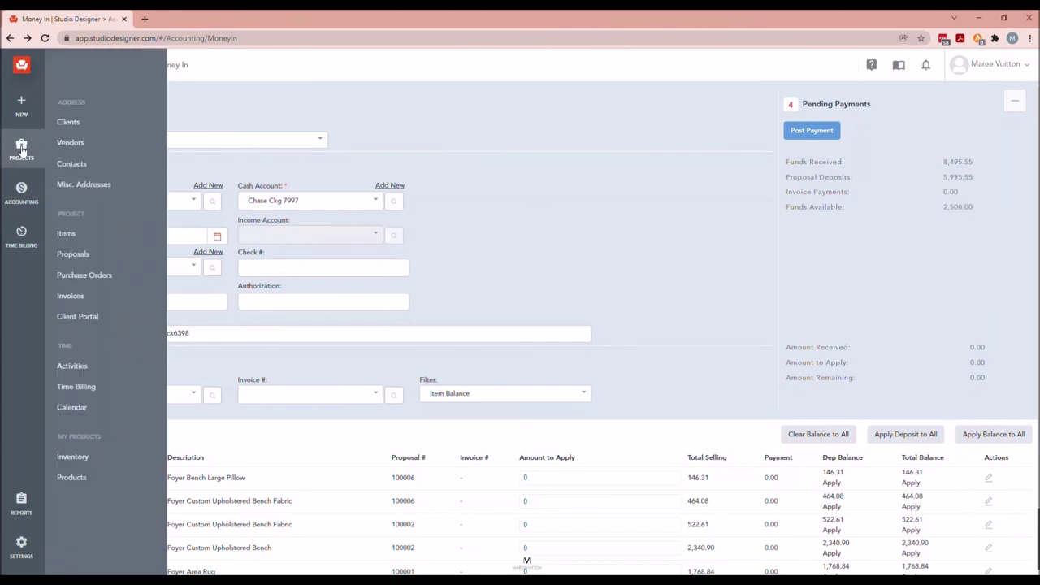
click(89, 237)
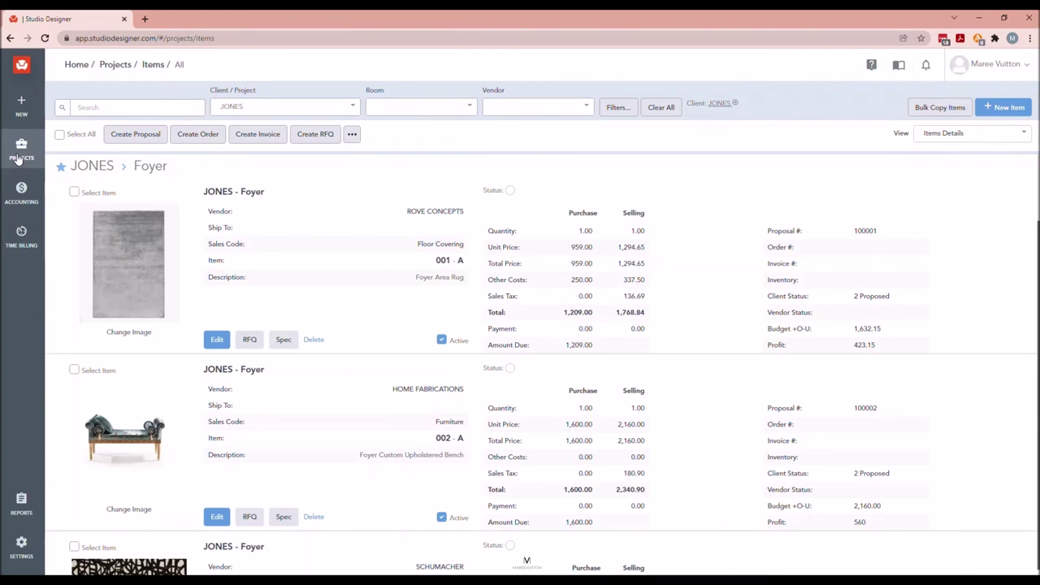
scroll(611, 223, down, 4)
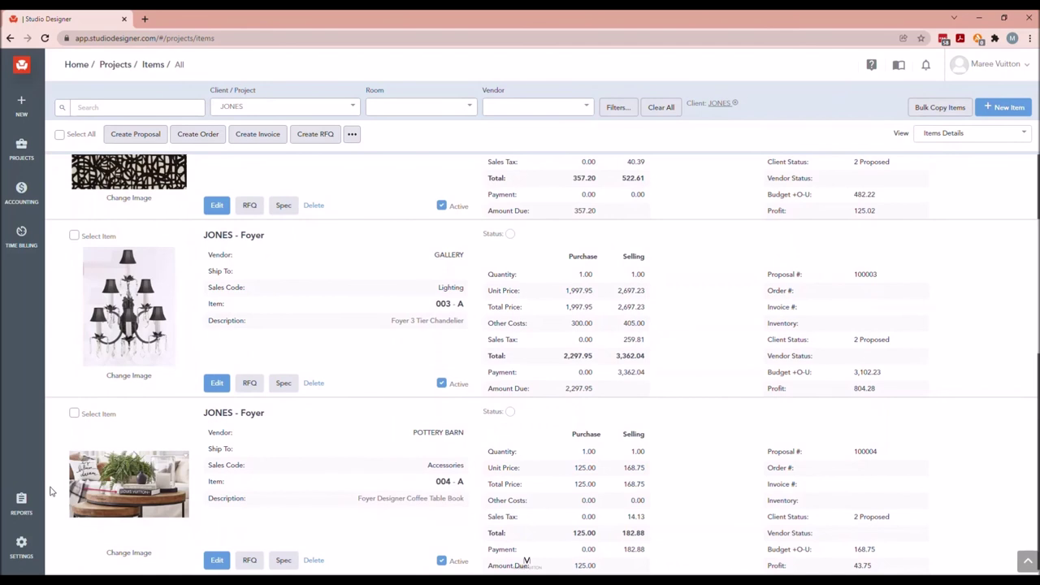
Open the custom report "Project Worksheet CLIENT w Prop, PO, Inv, Client Payments & Balances" and generate it as a PDF.
click(21, 502)
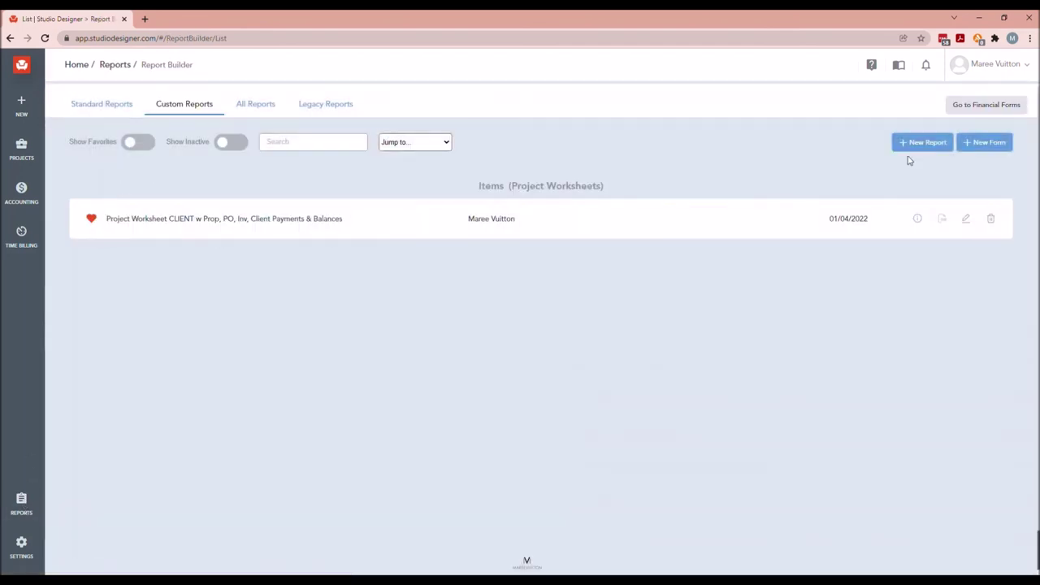
click(966, 221)
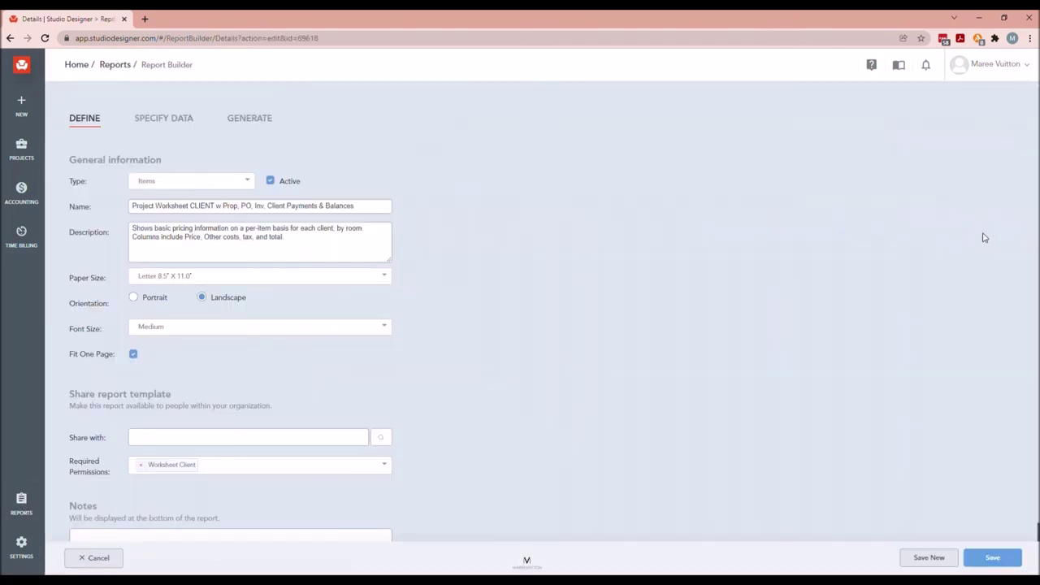
click(250, 122)
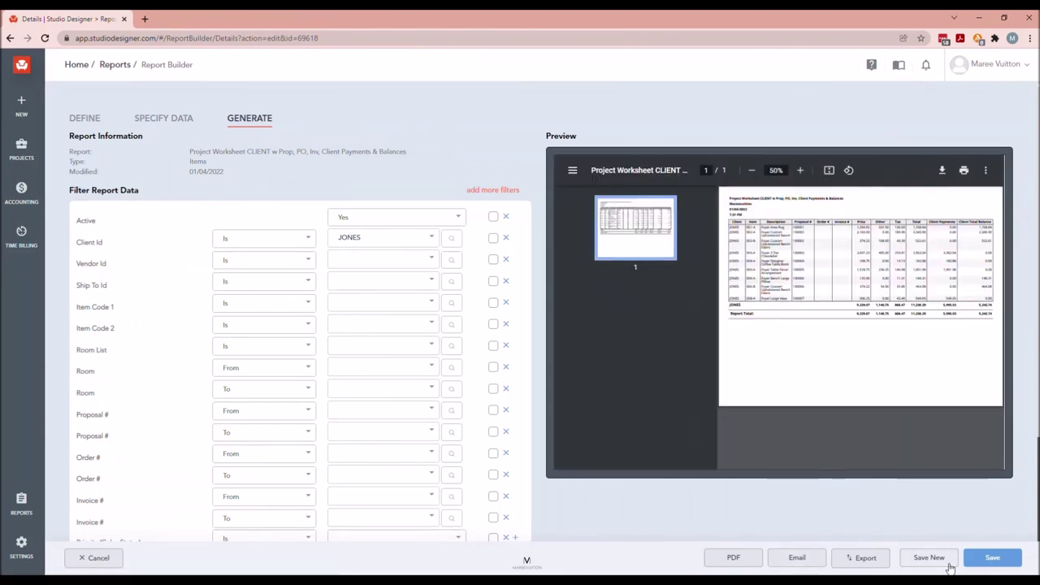
click(732, 557)
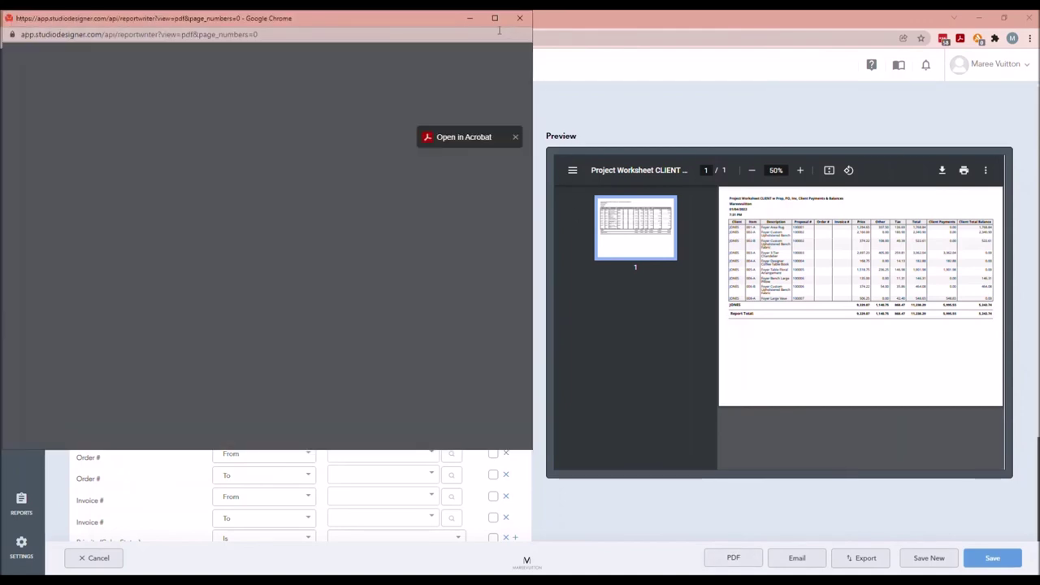
Maximize the PDF worksheet window and enlarge the report to 125% to read the client payments and total balances.
click(494, 18)
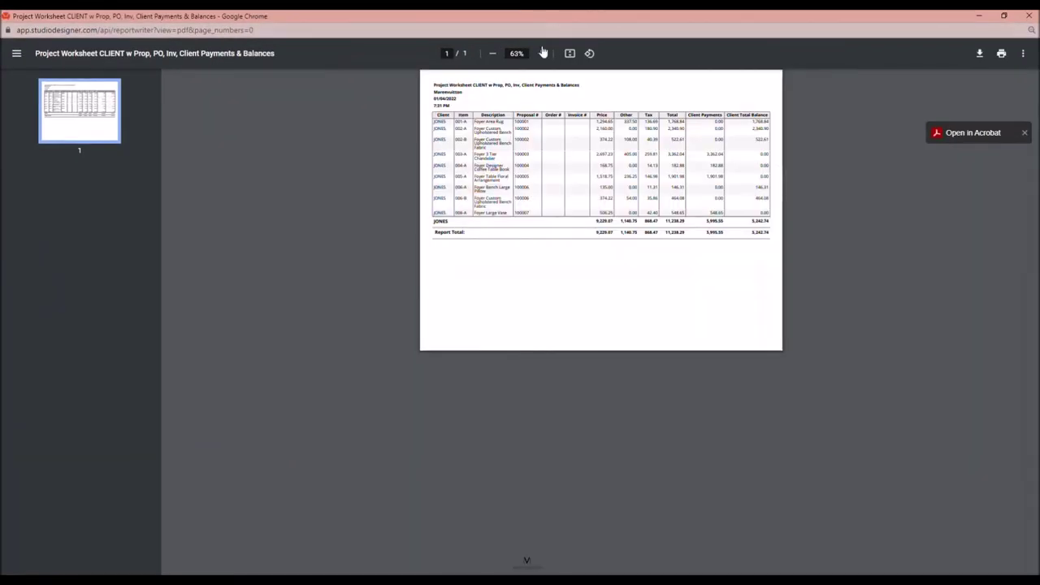
click(541, 53)
click(542, 53)
click(541, 53)
click(541, 52)
click(542, 53)
click(541, 53)
click(541, 53)
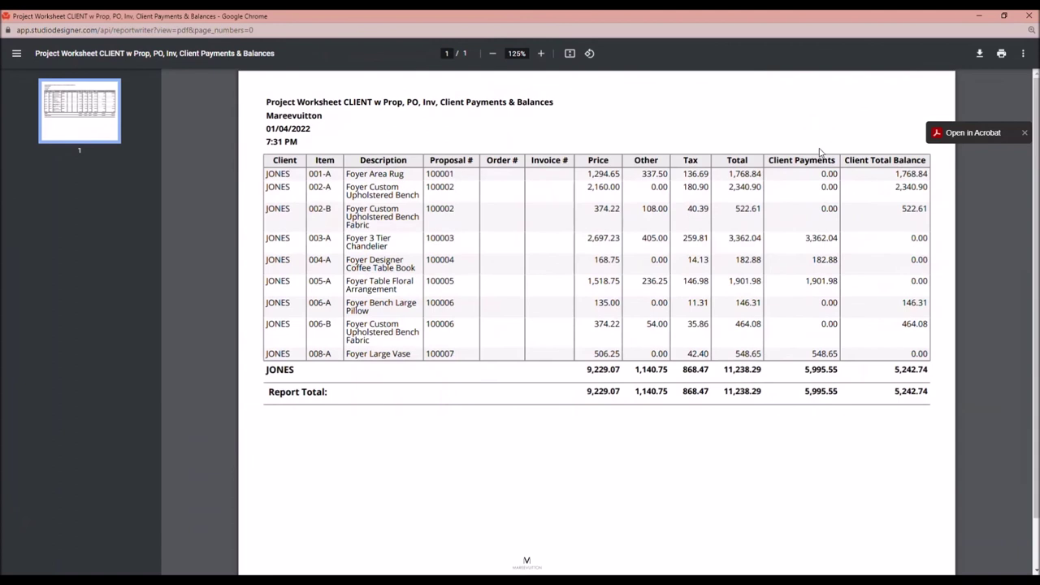